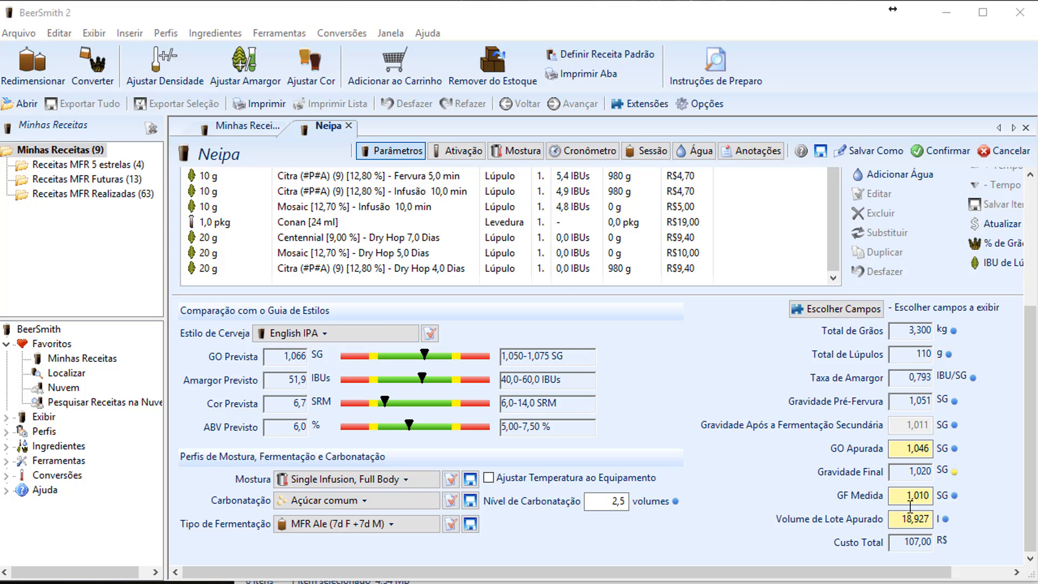
- Create a new adjunct in the Adjuntos ingredient list and name it "Coco torrado"
{"action": "left_click", "coordinate": [212, 34]}
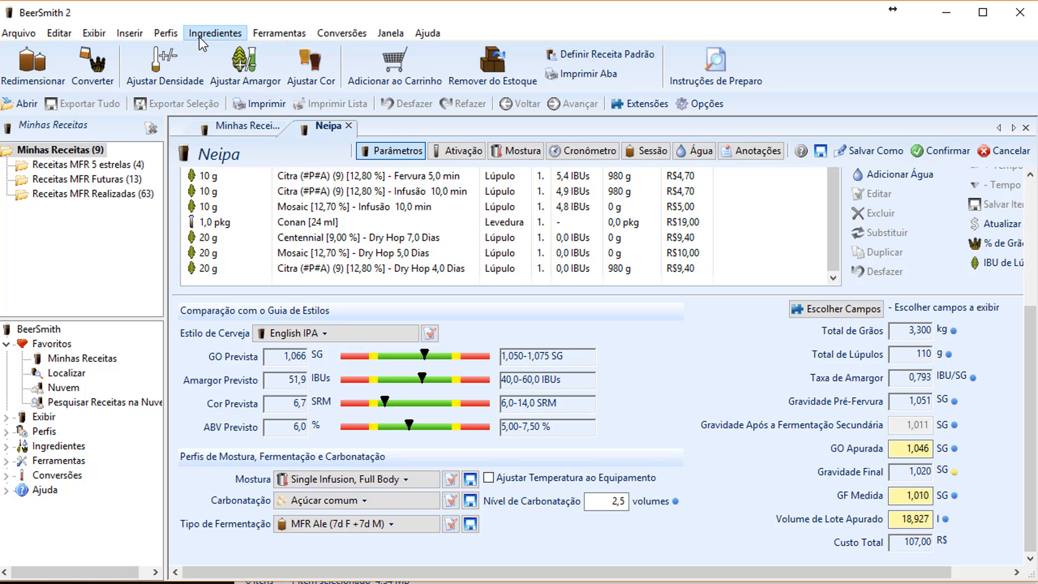
{"action": "left_click", "coordinate": [233, 105]}
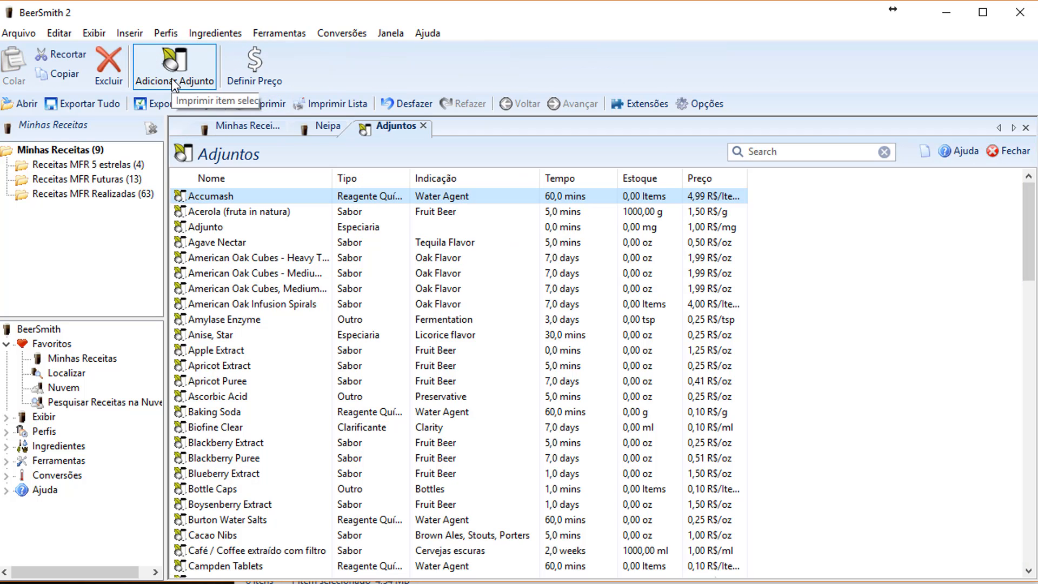
{"action": "left_click", "coordinate": [171, 79]}
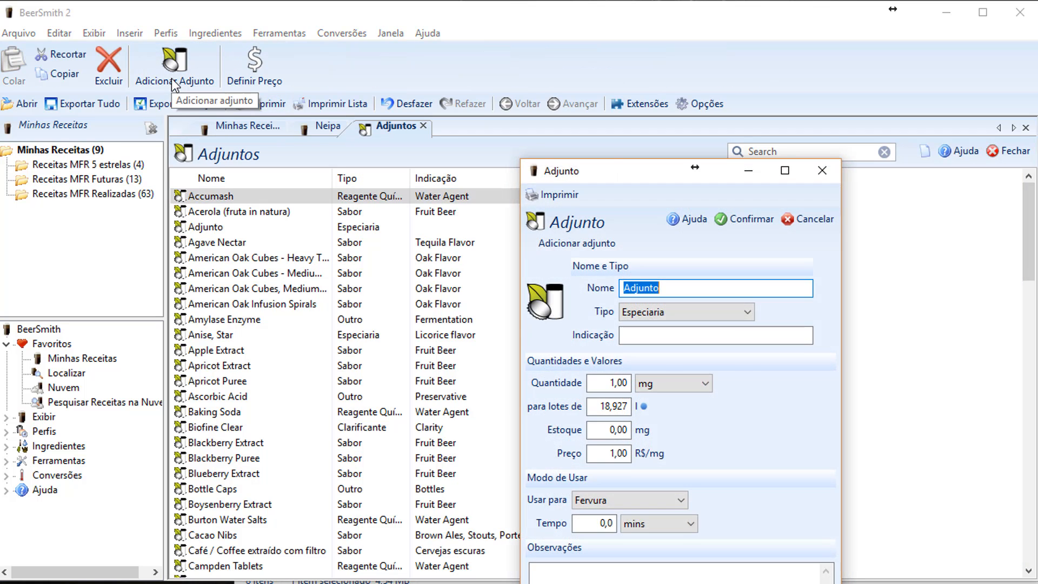
{"action": "left_click_drag", "start_coordinate": [653, 181], "coordinate": [491, 71]}
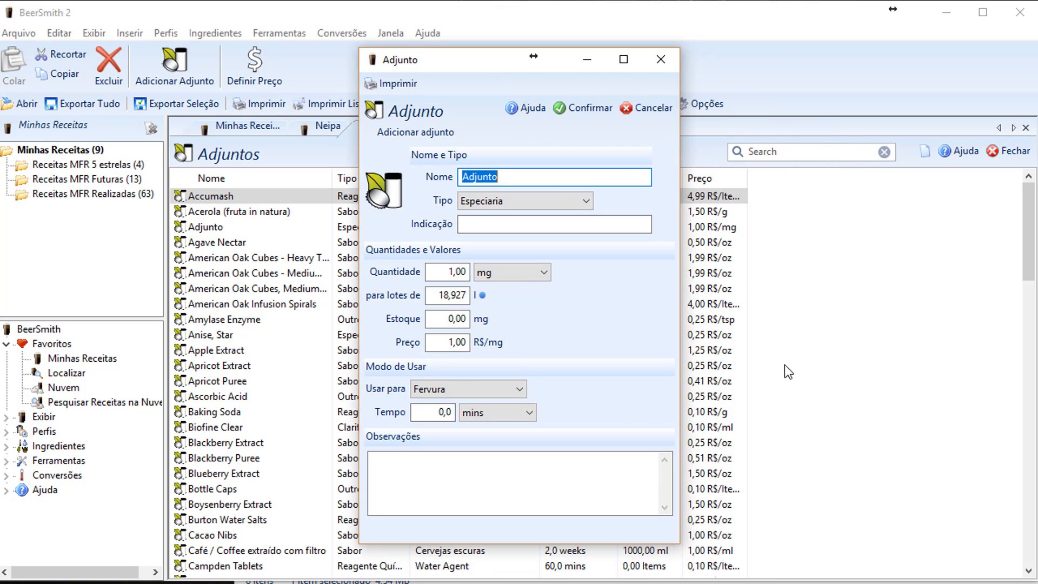
{"action": "type", "text": "Co"}
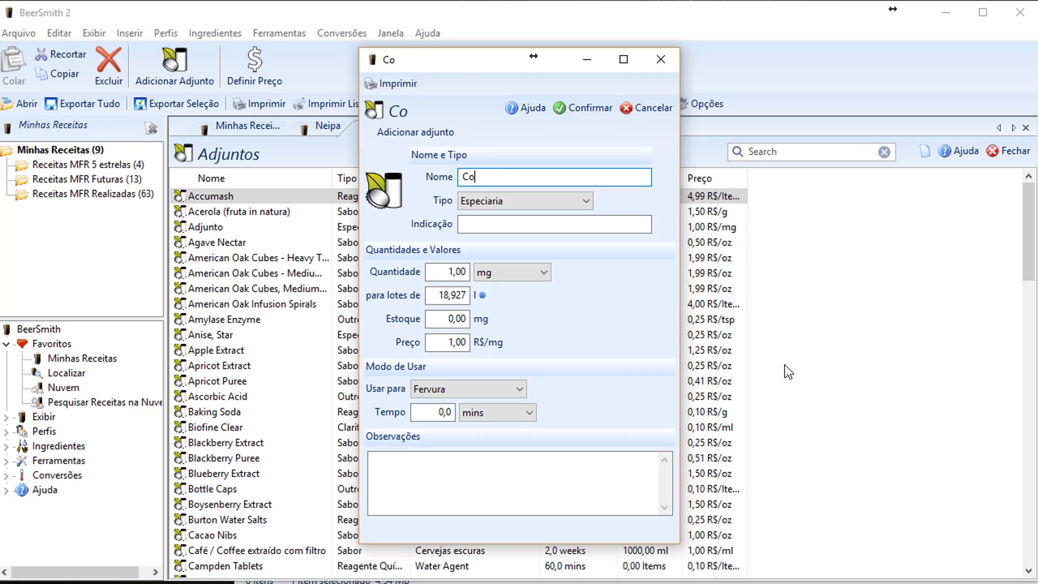
{"action": "type", "text": "co torrado"}
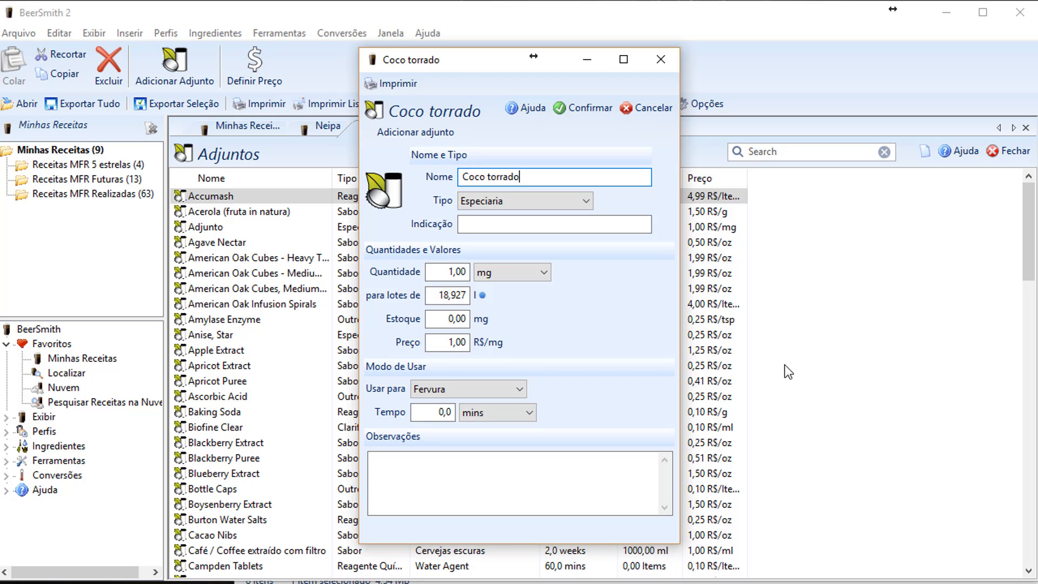
- Set the adjunct's type to Sabor and its indication to "Usado para modificar cerveja stout"
{"action": "left_click", "coordinate": [566, 202]}
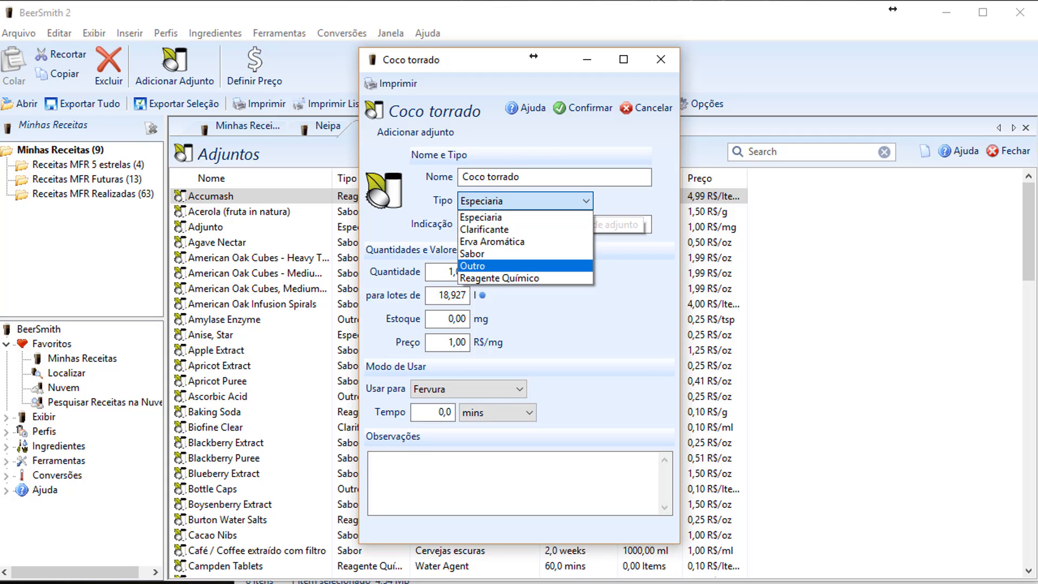
{"action": "left_click", "coordinate": [1032, 582]}
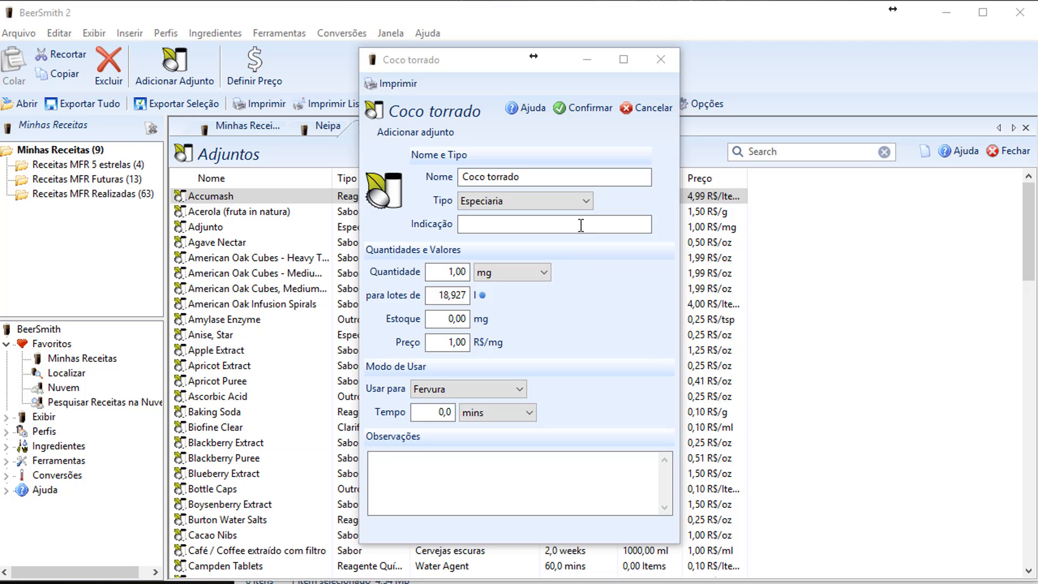
{"action": "left_click", "coordinate": [586, 201]}
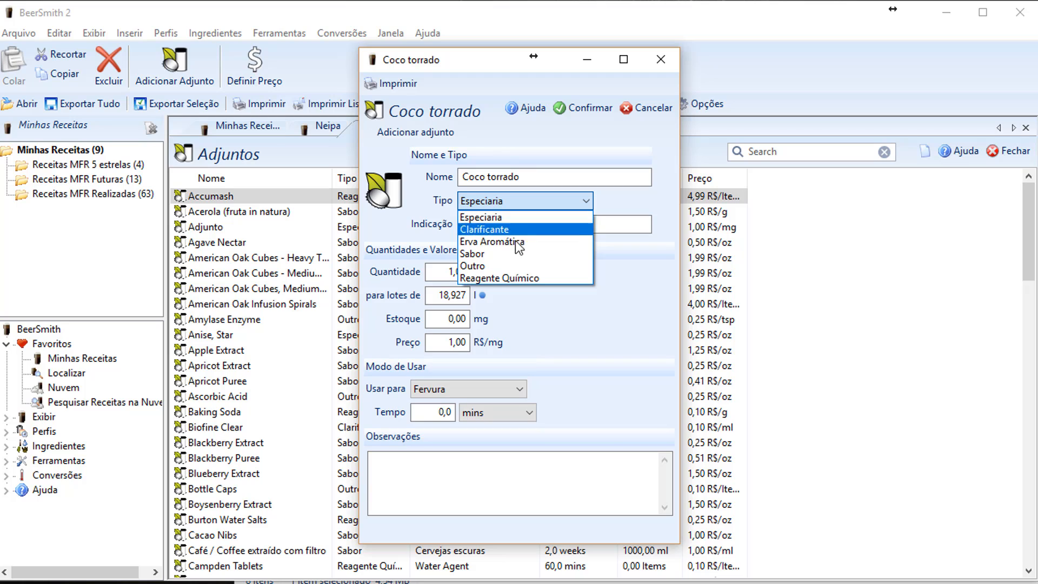
{"action": "left_click", "coordinate": [500, 253]}
{"action": "left_click", "coordinate": [498, 229]}
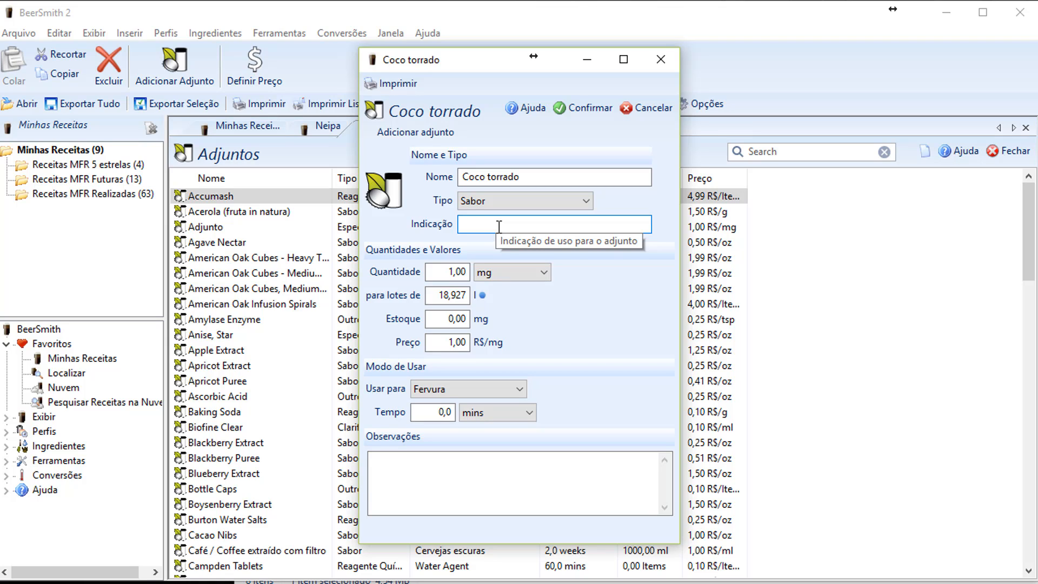
{"action": "type", "text": "Usado para modificar c"}
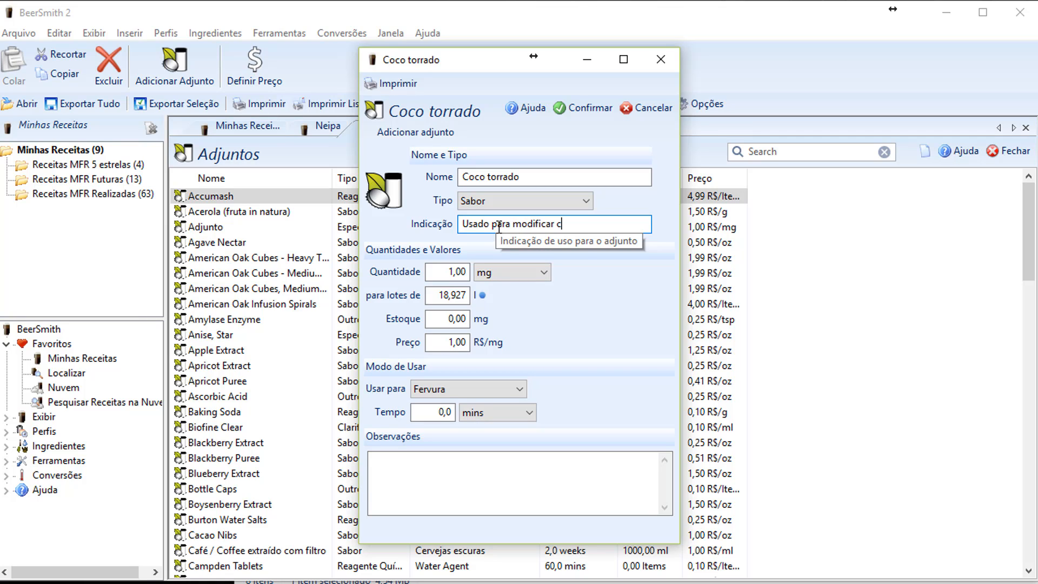
{"action": "type", "text": "erveja stout"}
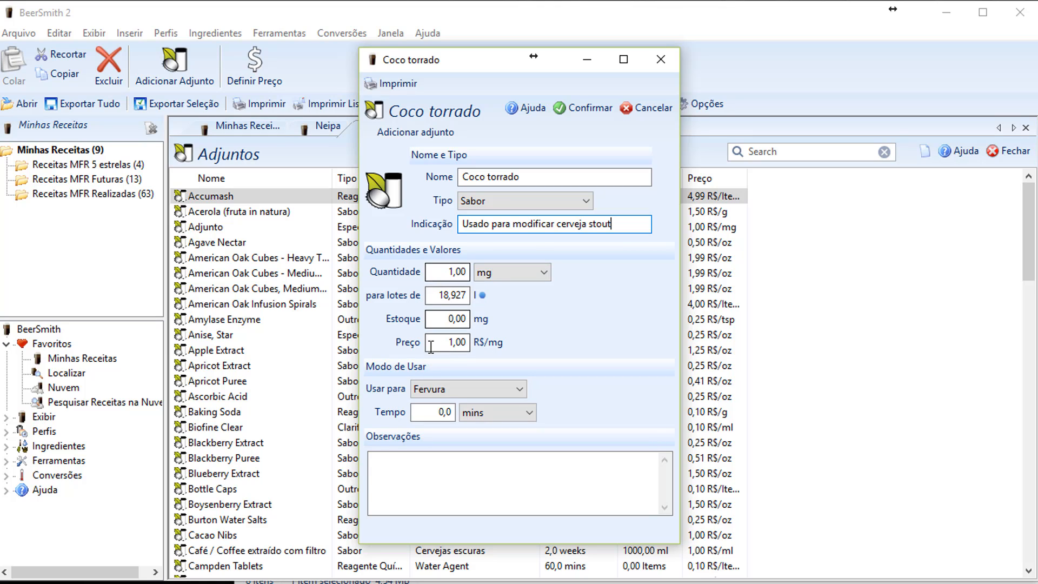
- Set the adjunct's recommended quantity to 50 g for batches of 20 l
{"action": "left_click", "coordinate": [446, 271]}
{"action": "type", "text": "0"}
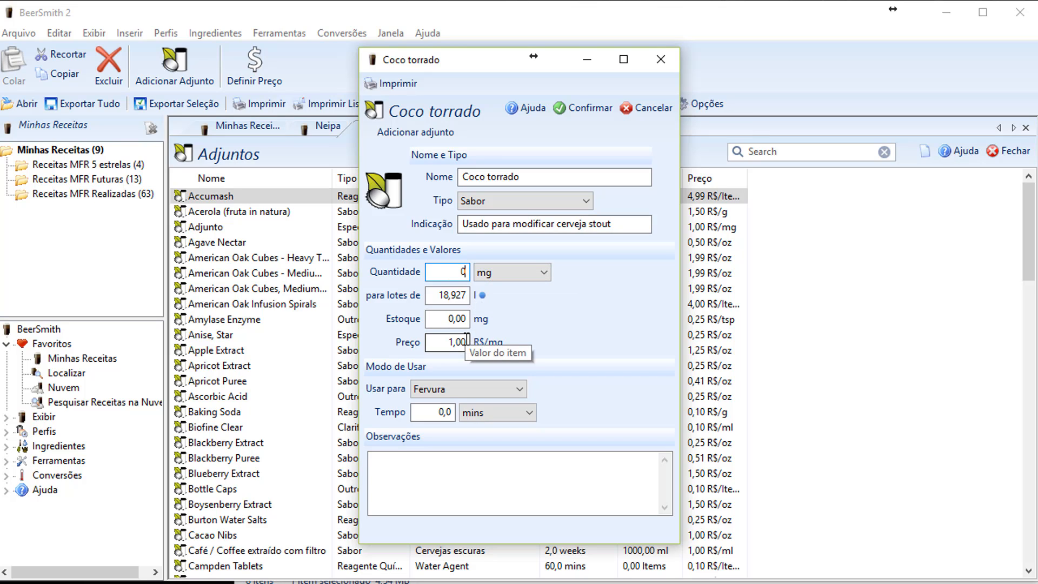
{"action": "type", "text": "5."}
{"action": "key", "text": "BackSpace"}
{"action": "key", "text": "BackSpace"}
{"action": "key", "text": "BackSpace"}
{"action": "type", "text": "50"}
{"action": "left_click", "coordinate": [543, 272]}
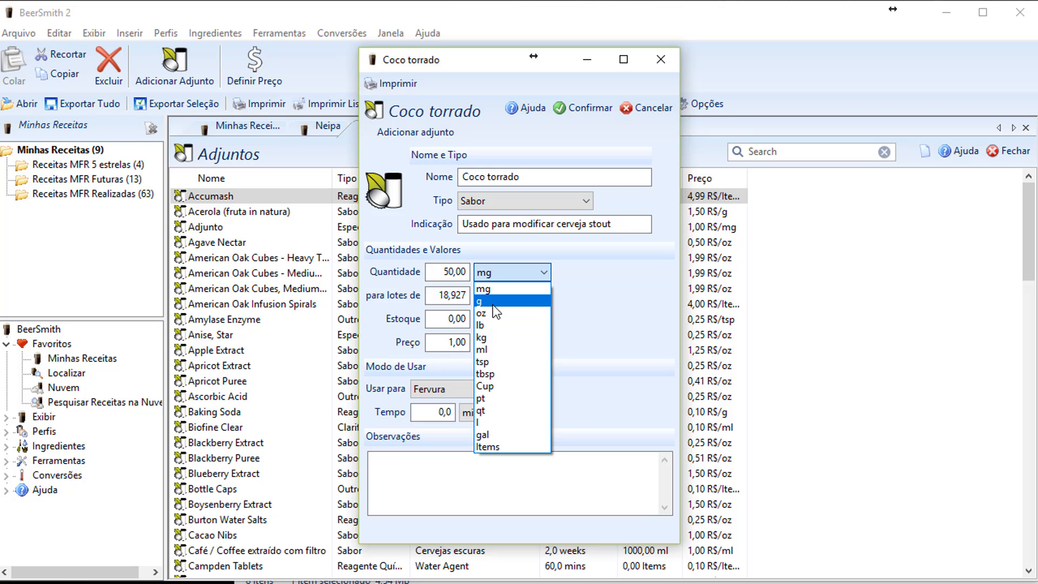
{"action": "left_click", "coordinate": [492, 303]}
{"action": "key", "text": "Tab"}
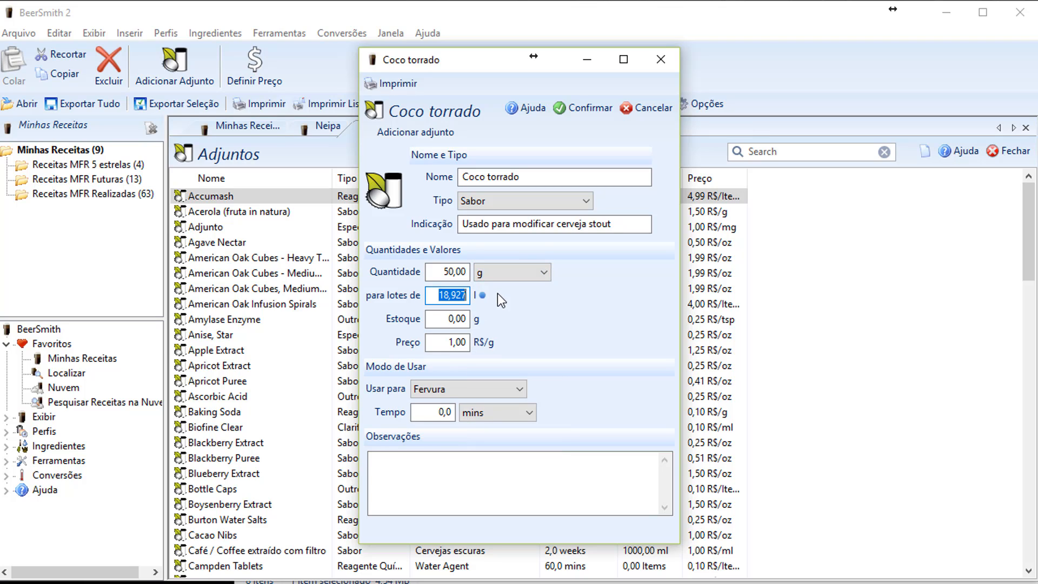
{"action": "type", "text": "20"}
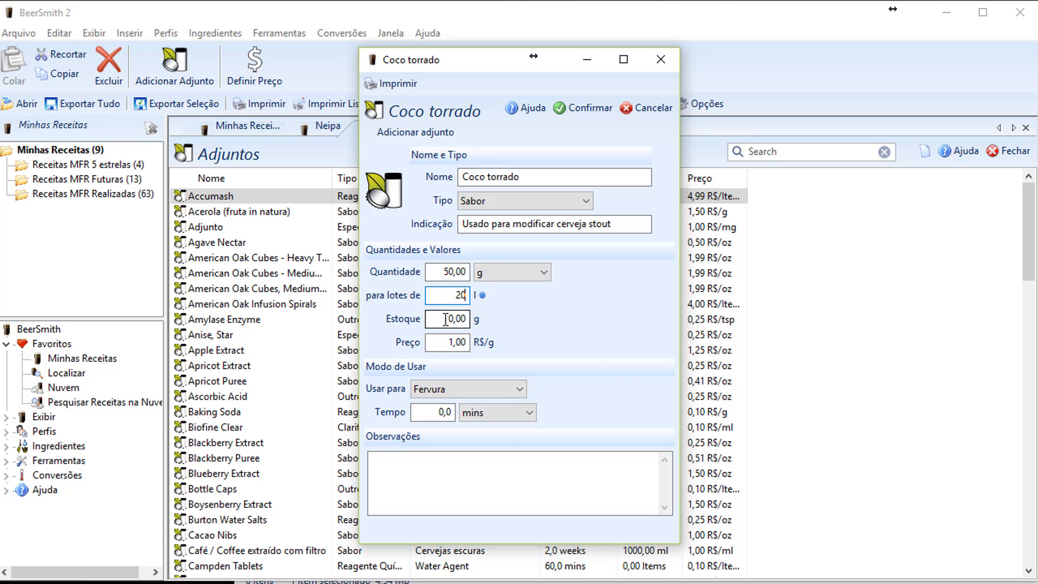
{"action": "key", "text": "Tab"}
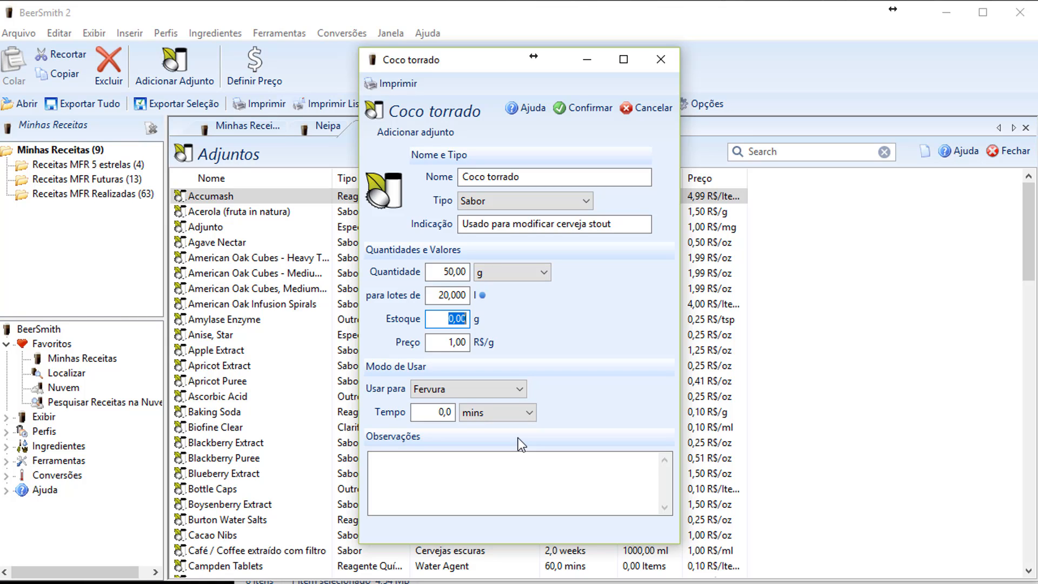
- Set the adjunct's stock to 1000 g and its price to 0,50 R$/g
{"action": "type", "text": "1kg"}
{"action": "left_click", "coordinate": [450, 343]}
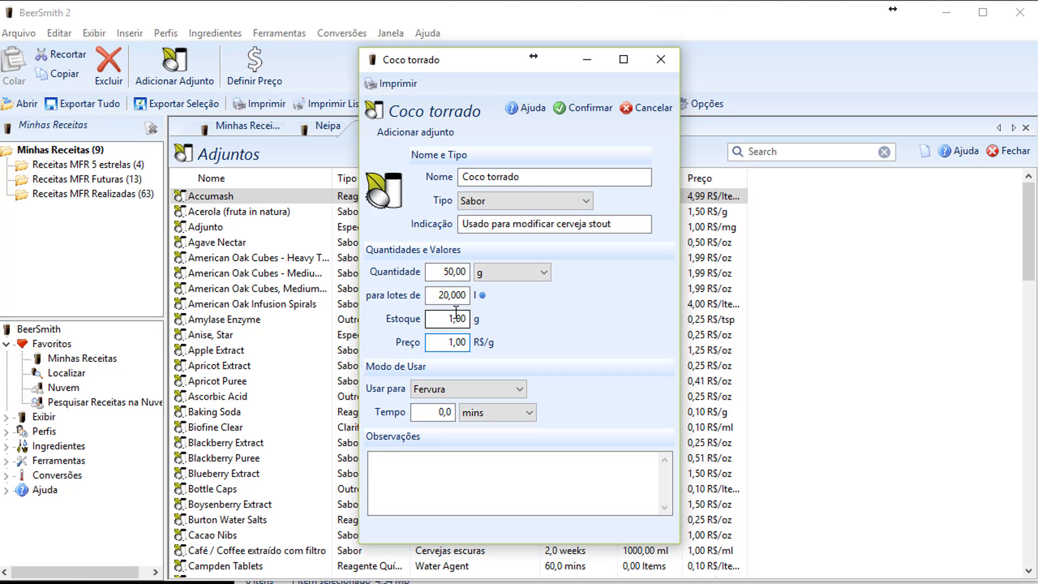
{"action": "double_click", "coordinate": [454, 323]}
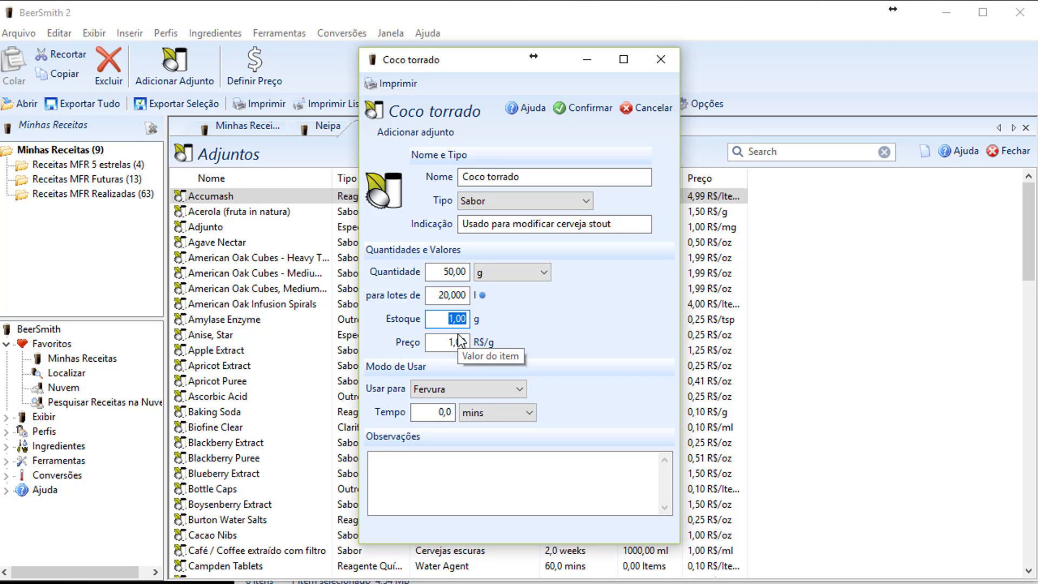
{"action": "type", "text": "1000"}
{"action": "double_click", "coordinate": [459, 342]}
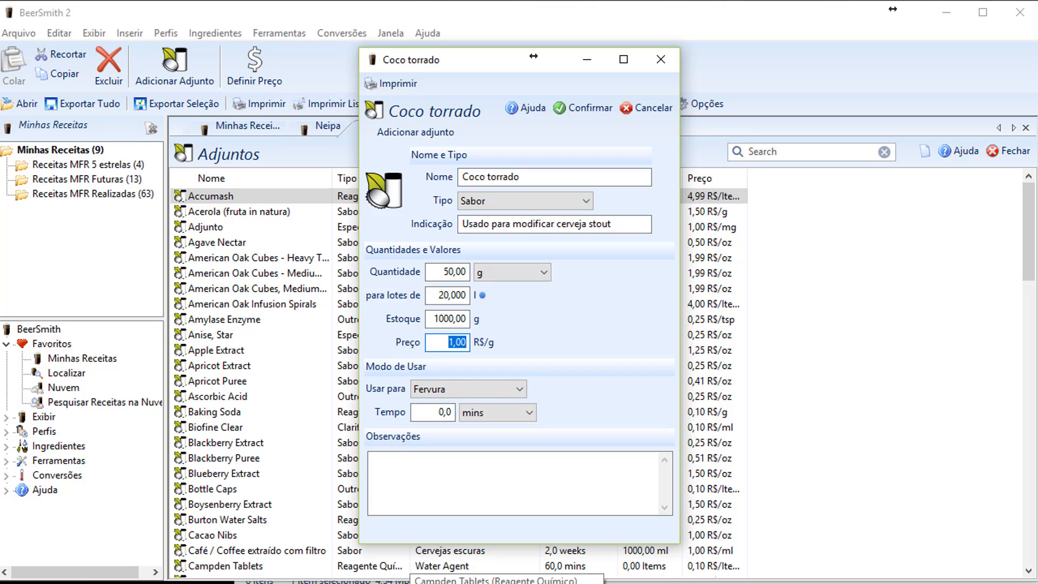
{"action": "type", "text": "5"}
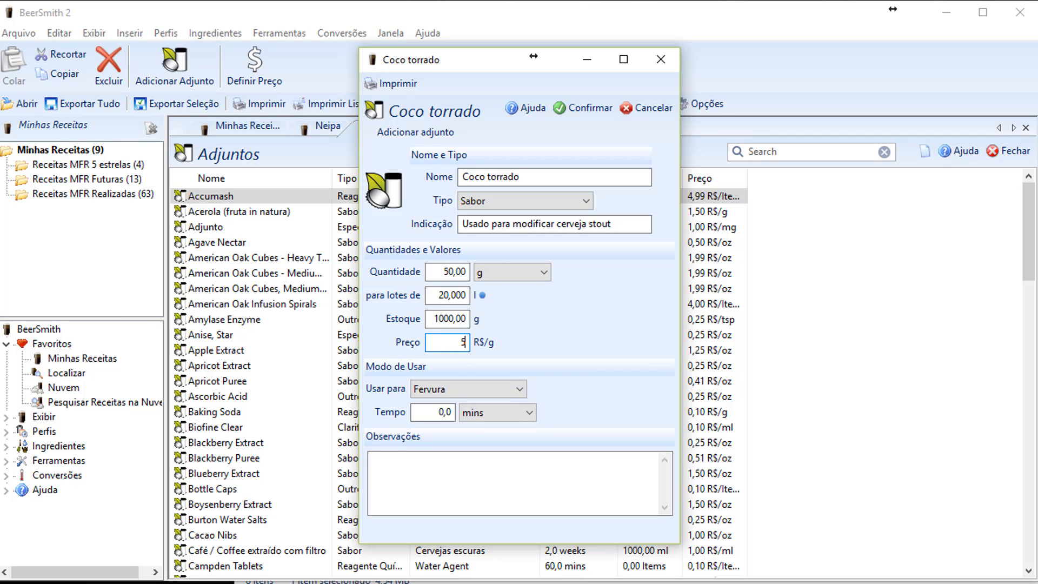
{"action": "key", "text": "BackSpace"}
{"action": "type", "text": "0,50"}
- Set the adjunct's use to Fervura with a time of 5 mins, leave the notes empty, and save it
{"action": "left_click", "coordinate": [455, 387]}
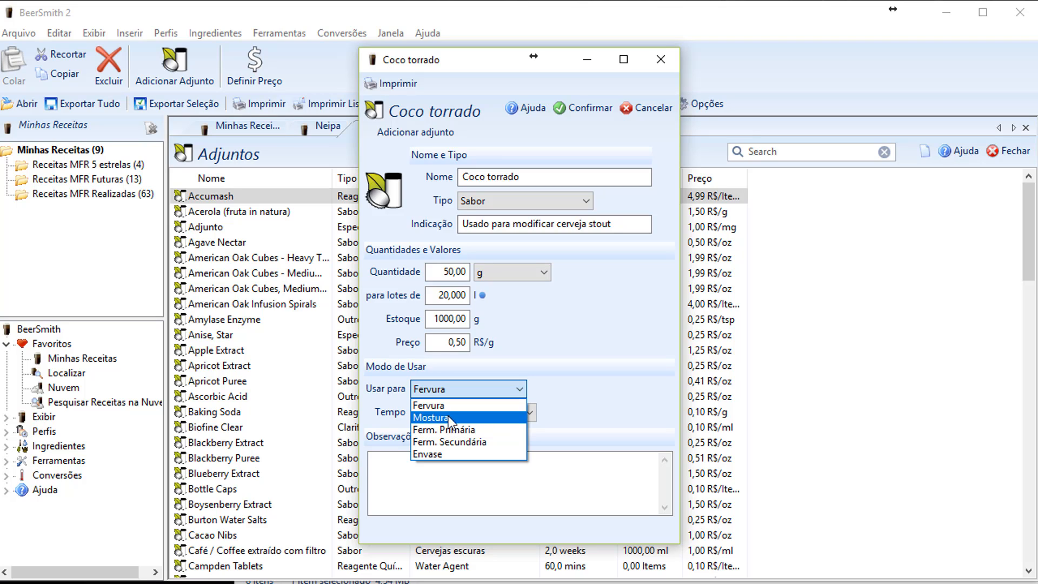
{"action": "left_click", "coordinate": [428, 404]}
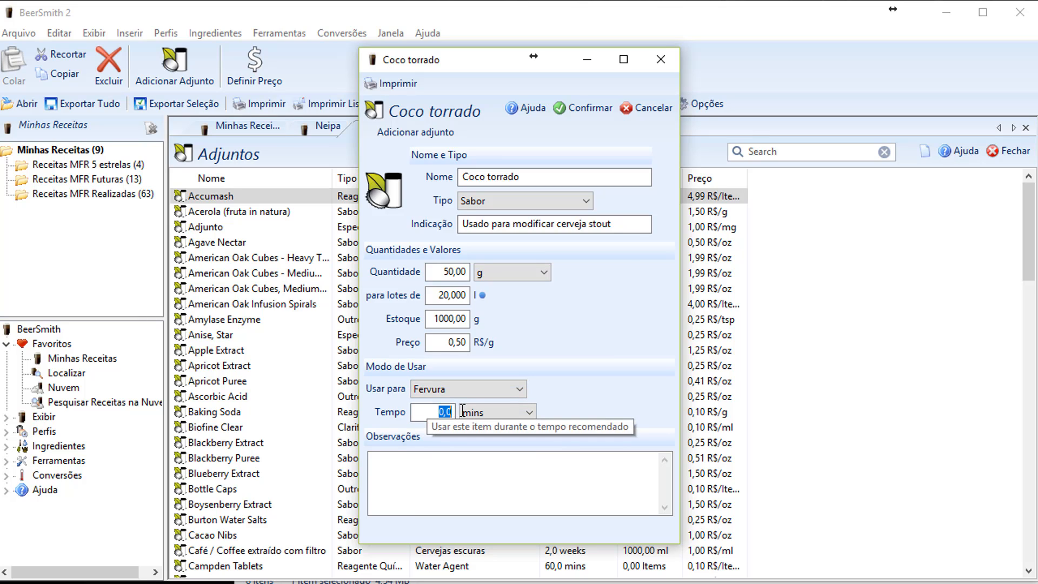
{"action": "left_click", "coordinate": [428, 412]}
{"action": "type", "text": "5"}
{"action": "left_click", "coordinate": [463, 456]}
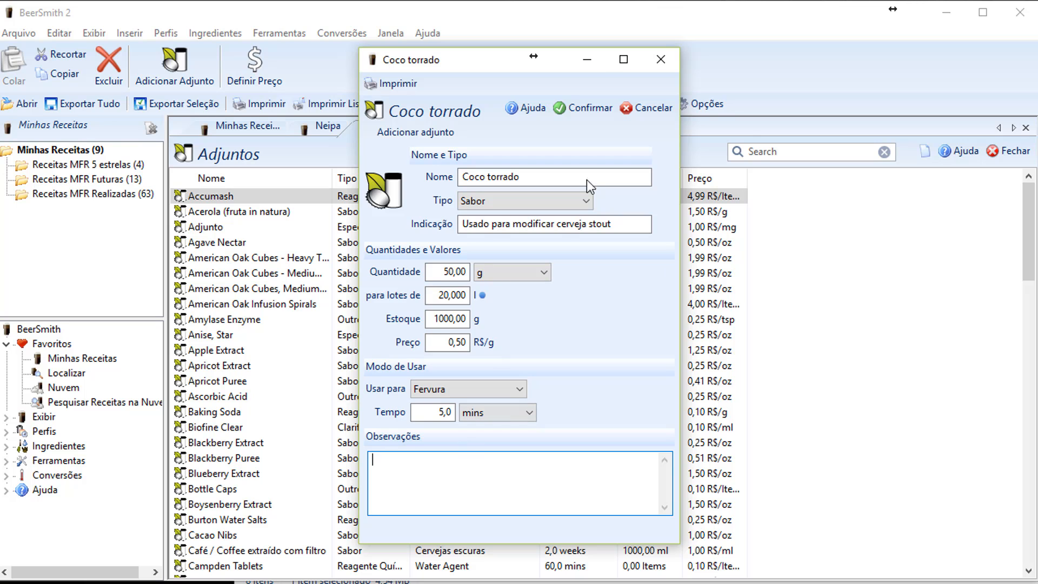
{"action": "left_click", "coordinate": [575, 108]}
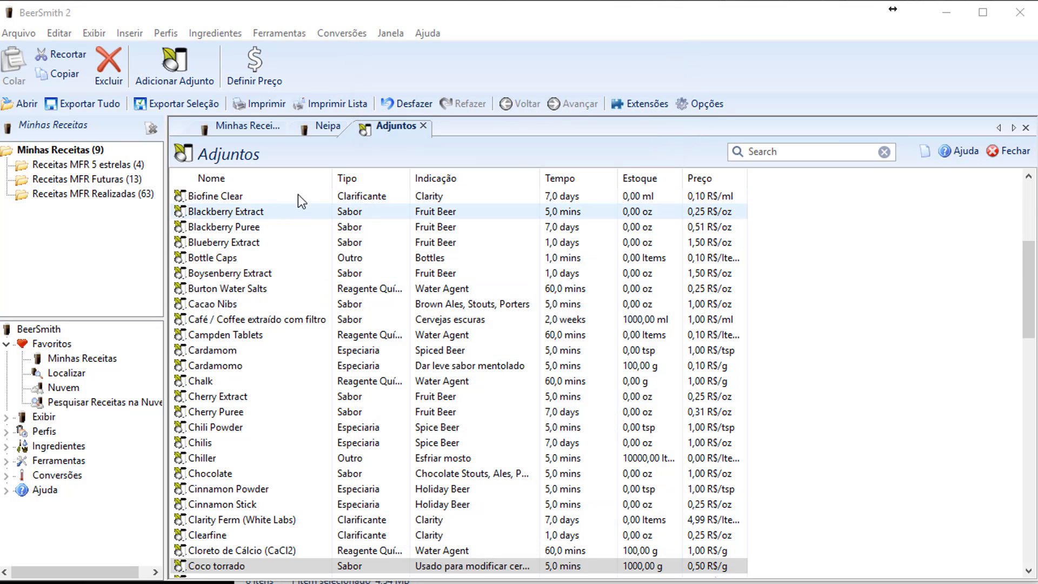
- Find "coco" among the adjuncts and add 25 g of Coco torrado to the Neipa recipe
{"action": "left_click", "coordinate": [326, 126]}
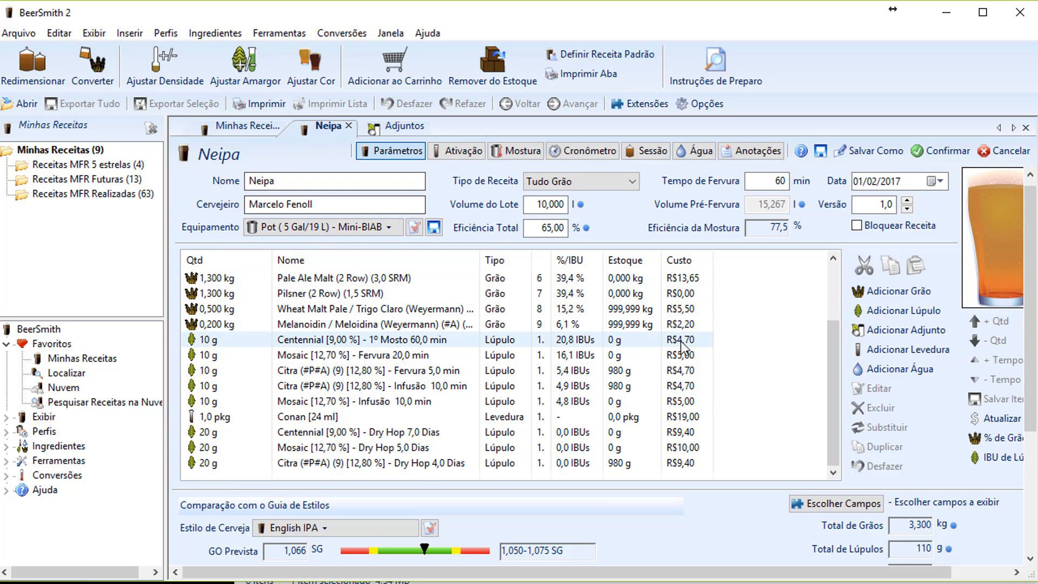
{"action": "left_click", "coordinate": [906, 334]}
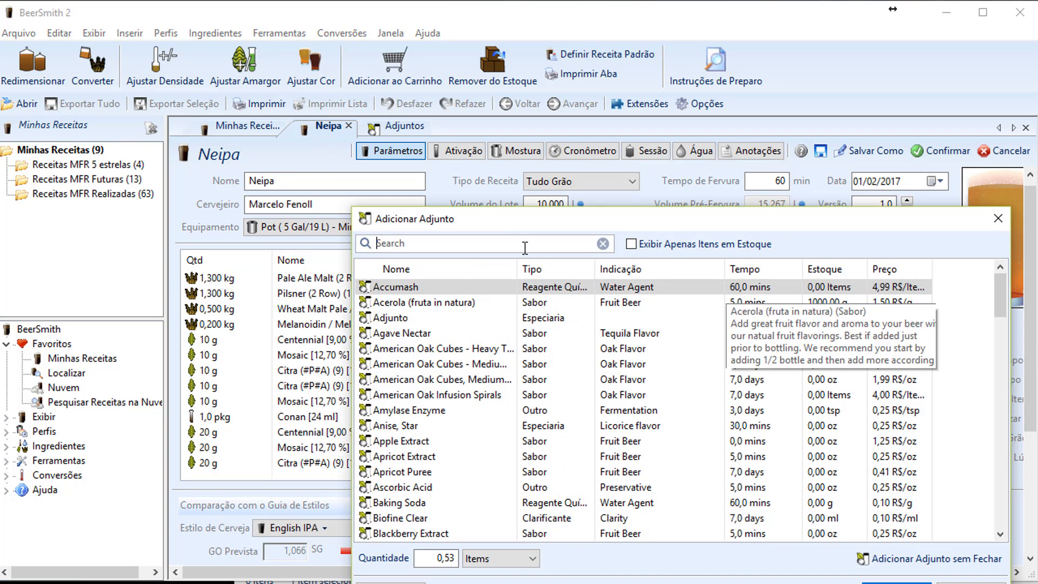
{"action": "left_click", "coordinate": [479, 243]}
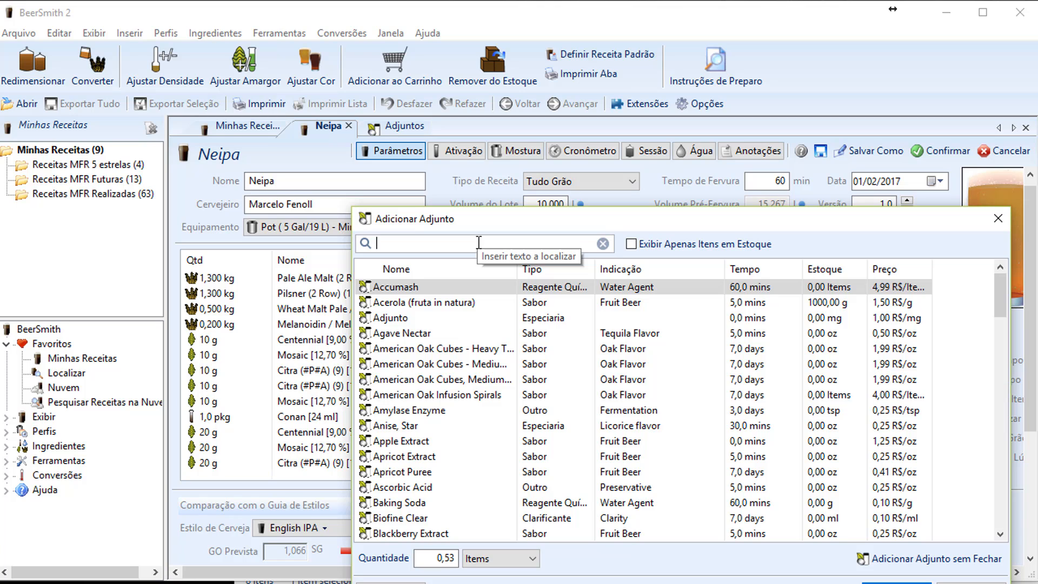
{"action": "type", "text": "coco"}
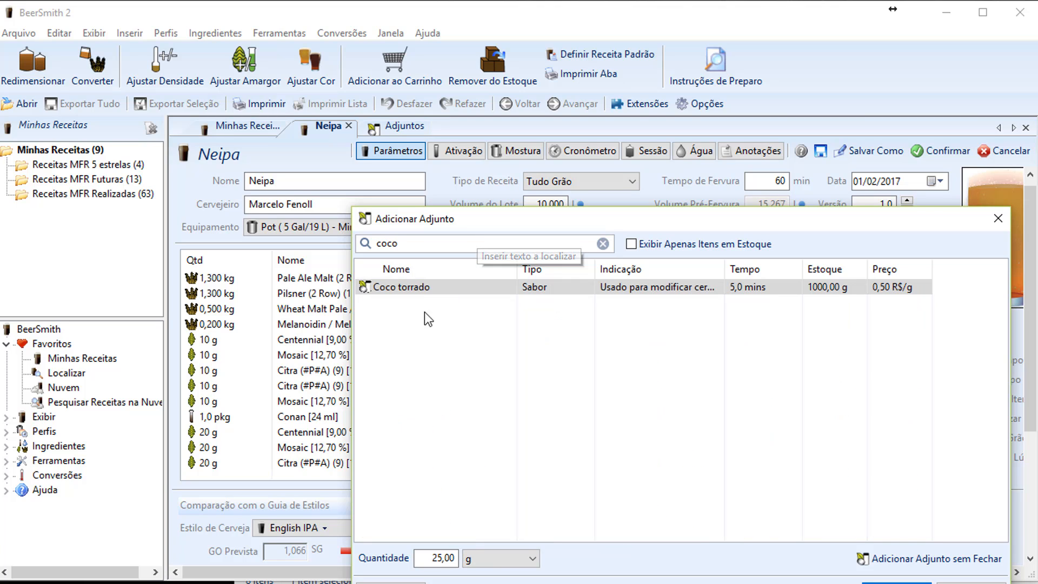
{"action": "left_click", "coordinate": [420, 288]}
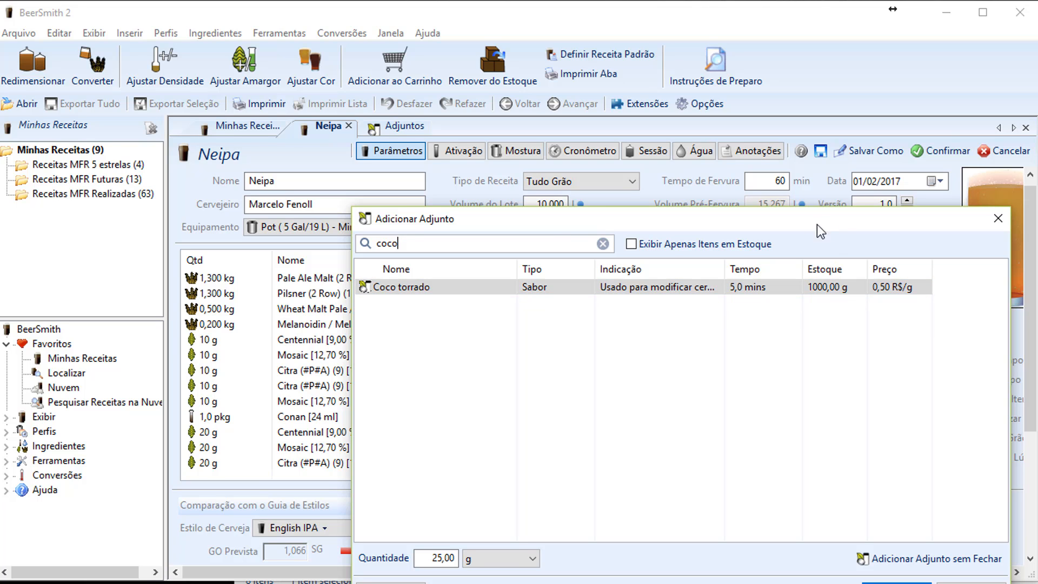
{"action": "left_click_drag", "start_coordinate": [820, 232], "coordinate": [797, 258]}
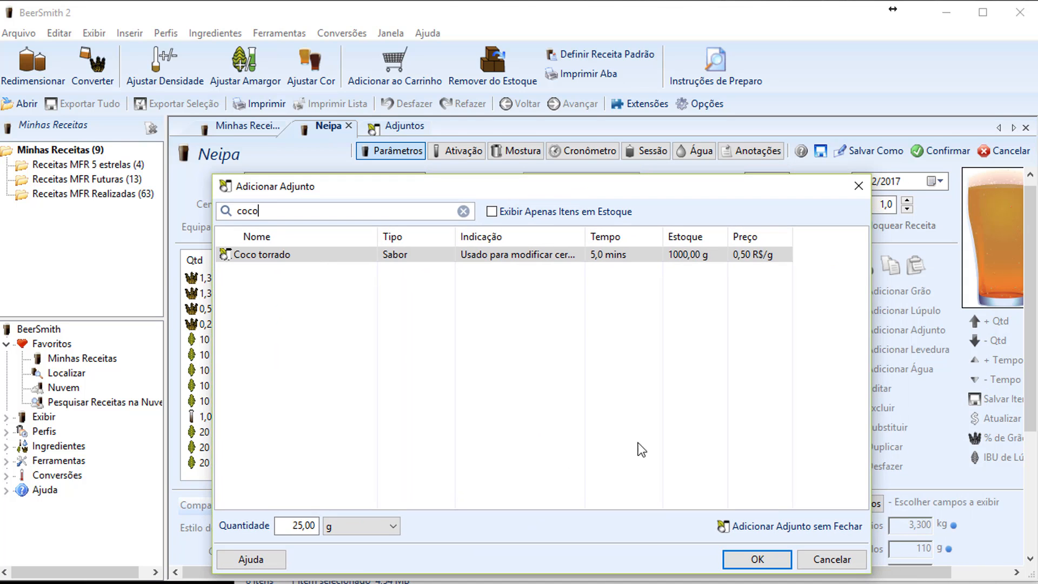
{"action": "left_click", "coordinate": [751, 560]}
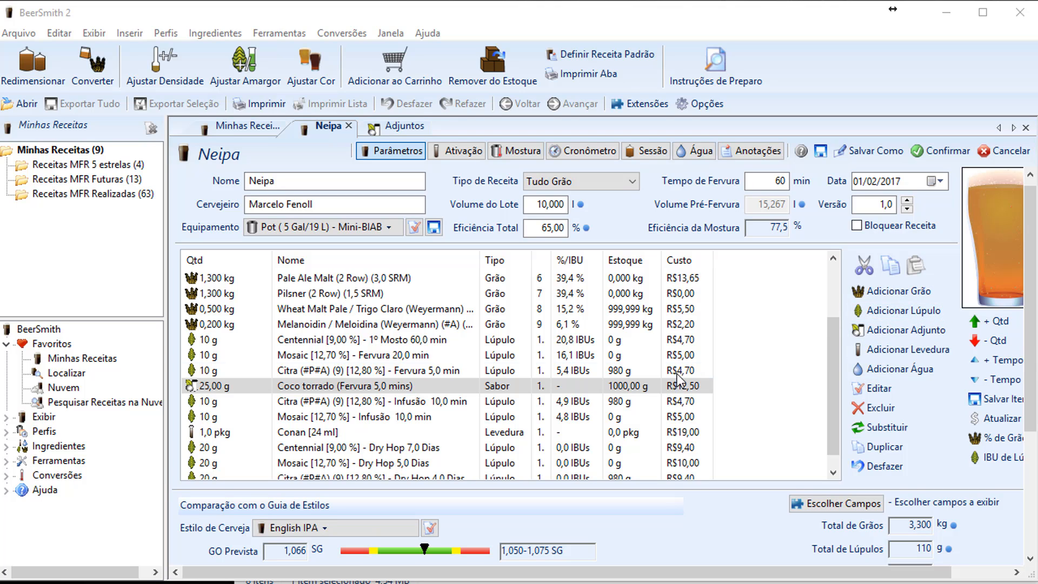
- Delete the Coco torrado adjunct from the Neipa recipe's ingredients
{"action": "left_click", "coordinate": [880, 408]}
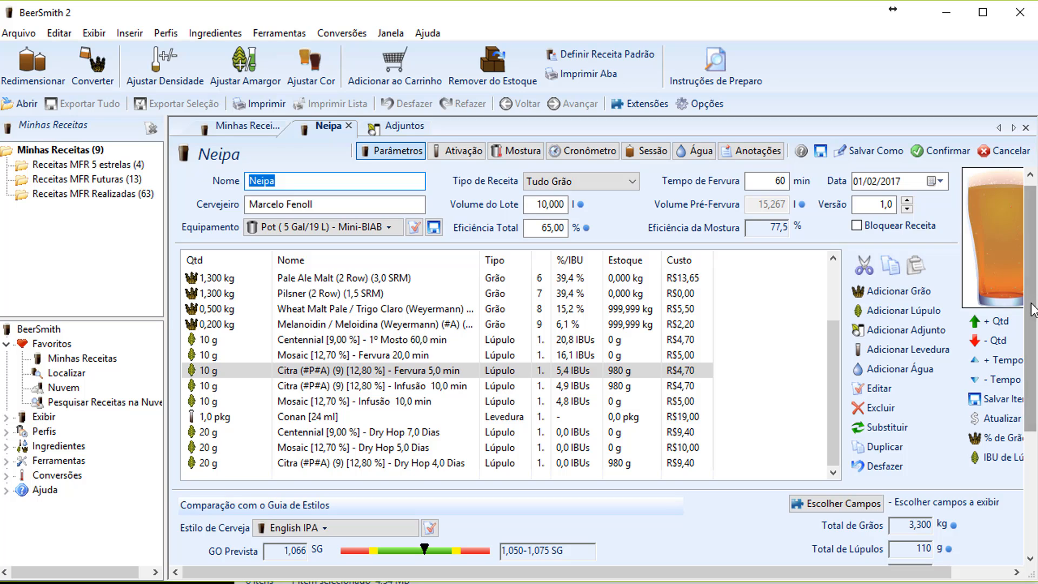
{"action": "left_click_drag", "start_coordinate": [1033, 311], "coordinate": [1032, 415]}
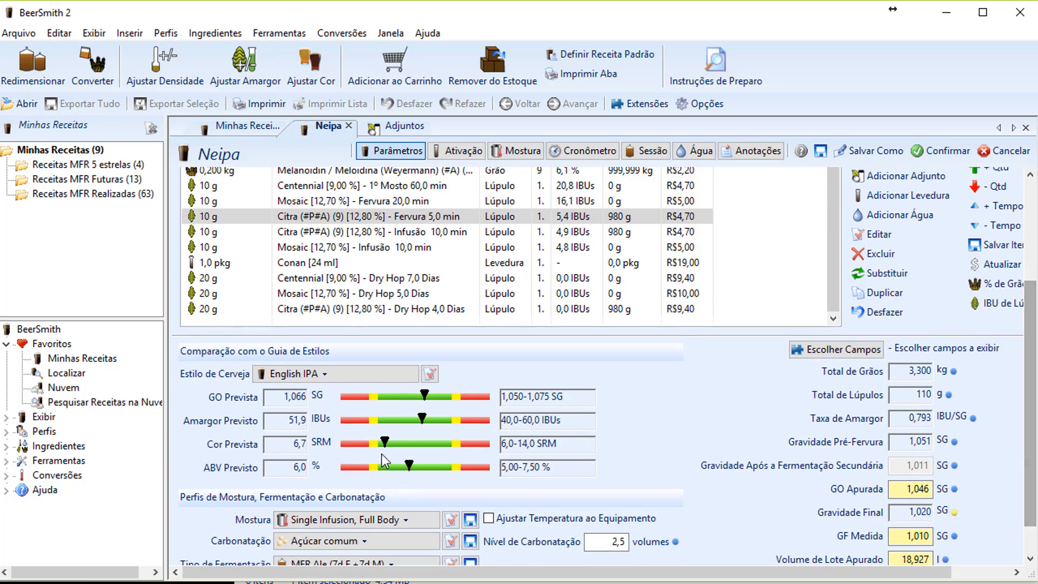
{"action": "left_click_drag", "start_coordinate": [1033, 448], "coordinate": [1032, 346]}
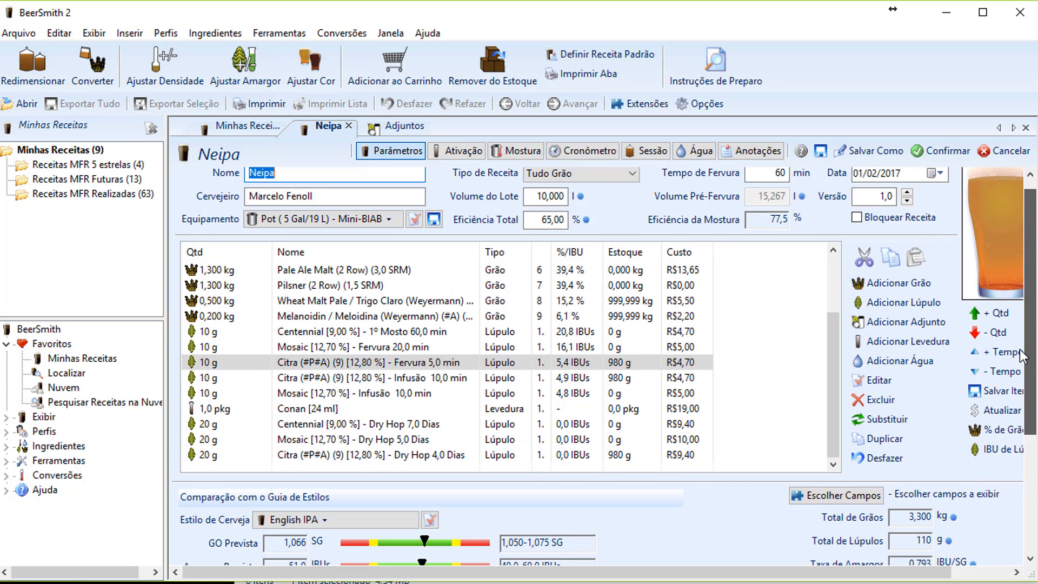
- Look through the available extensions for the Fruits (29 items) grain package, and close the list without adding anything
{"action": "left_click", "coordinate": [18, 33]}
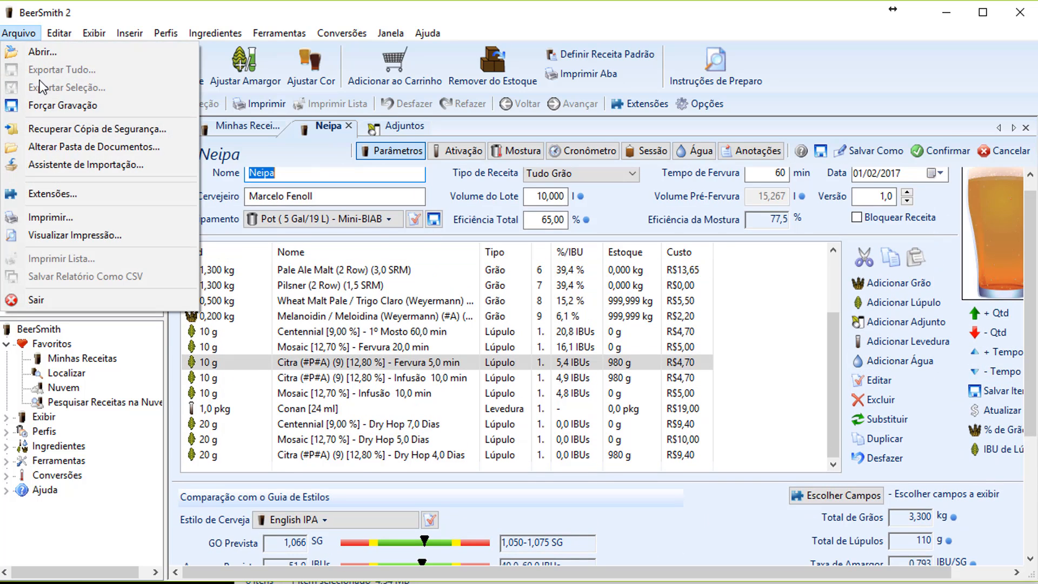
{"action": "left_click", "coordinate": [61, 195]}
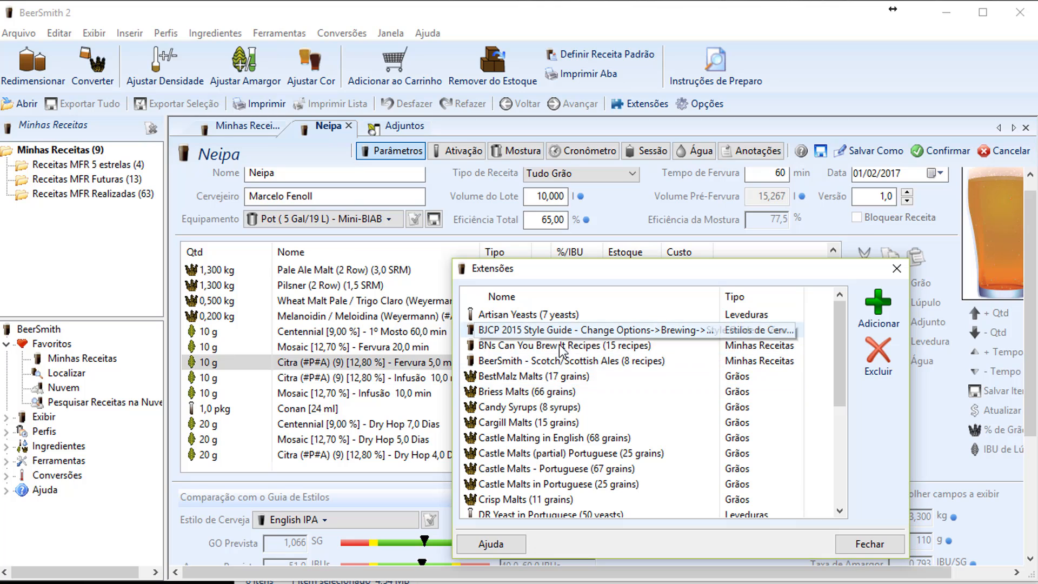
{"action": "left_click_drag", "start_coordinate": [842, 363], "coordinate": [841, 393]}
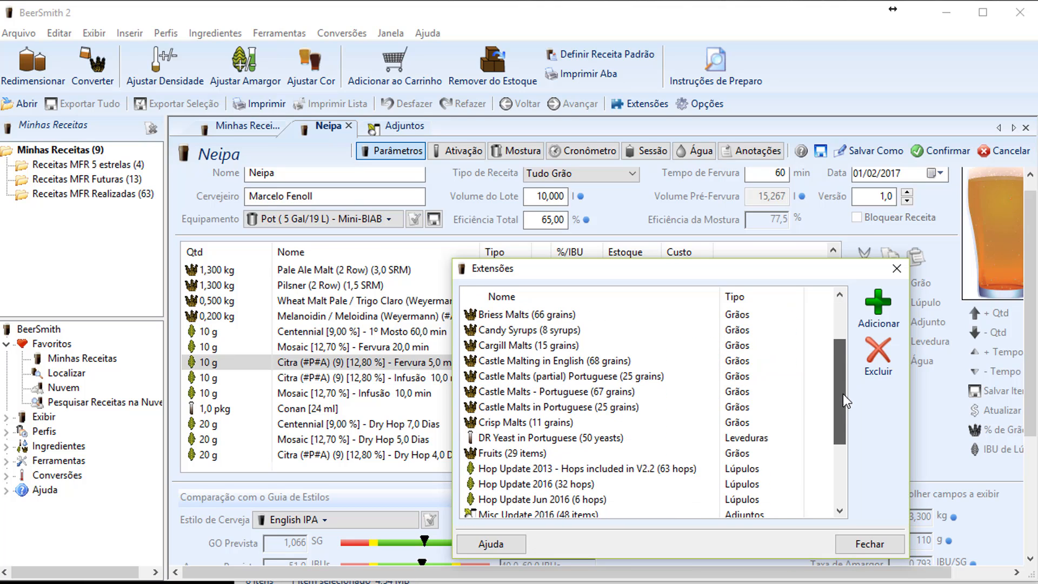
{"action": "left_click", "coordinate": [507, 459]}
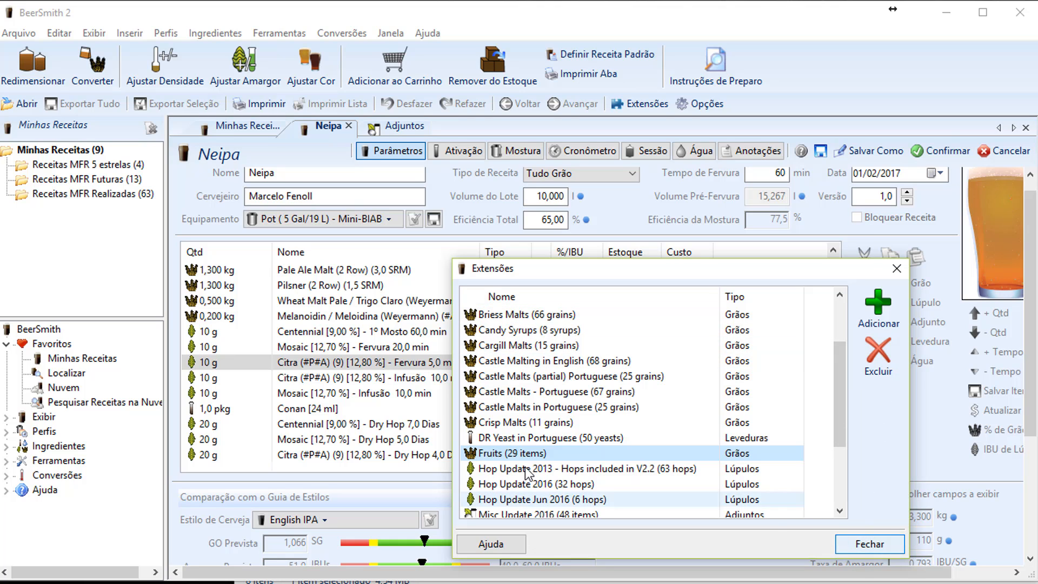
{"action": "left_click", "coordinate": [857, 550]}
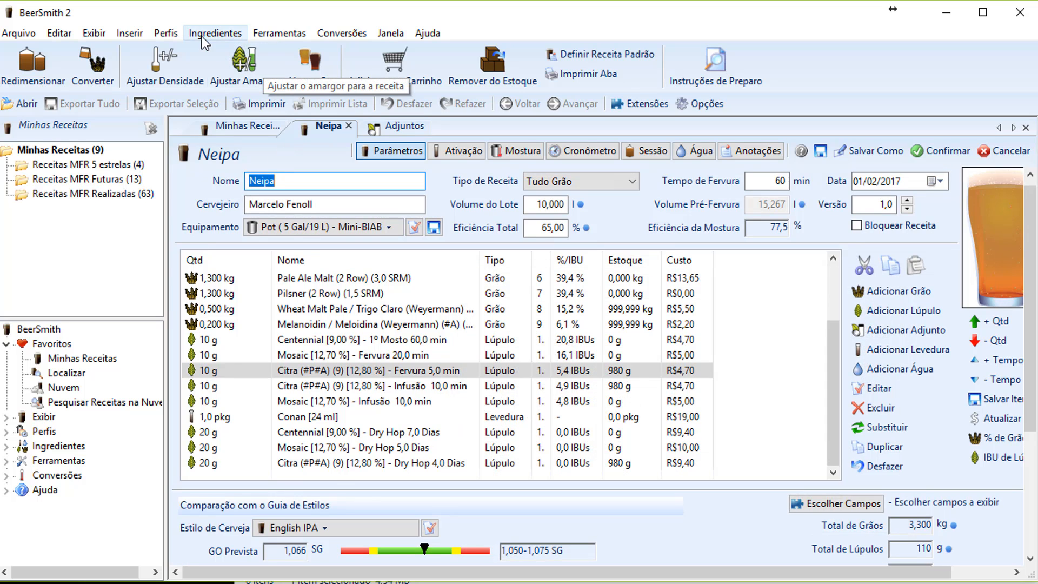
- Open the grains database and search it for "fruit"
{"action": "left_click", "coordinate": [166, 34]}
{"action": "mouse_move", "coordinate": [233, 40]}
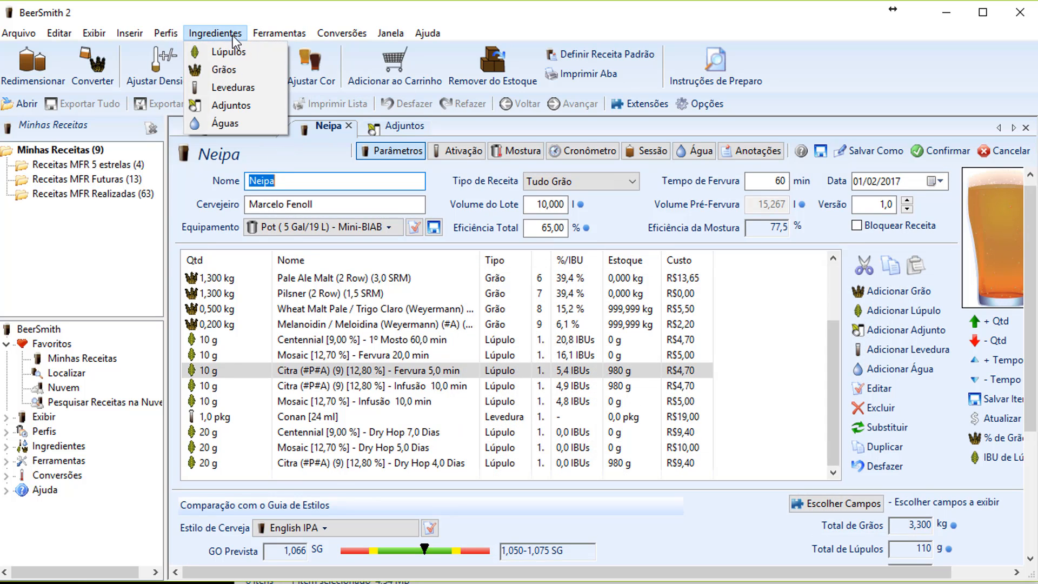
{"action": "left_click", "coordinate": [224, 70]}
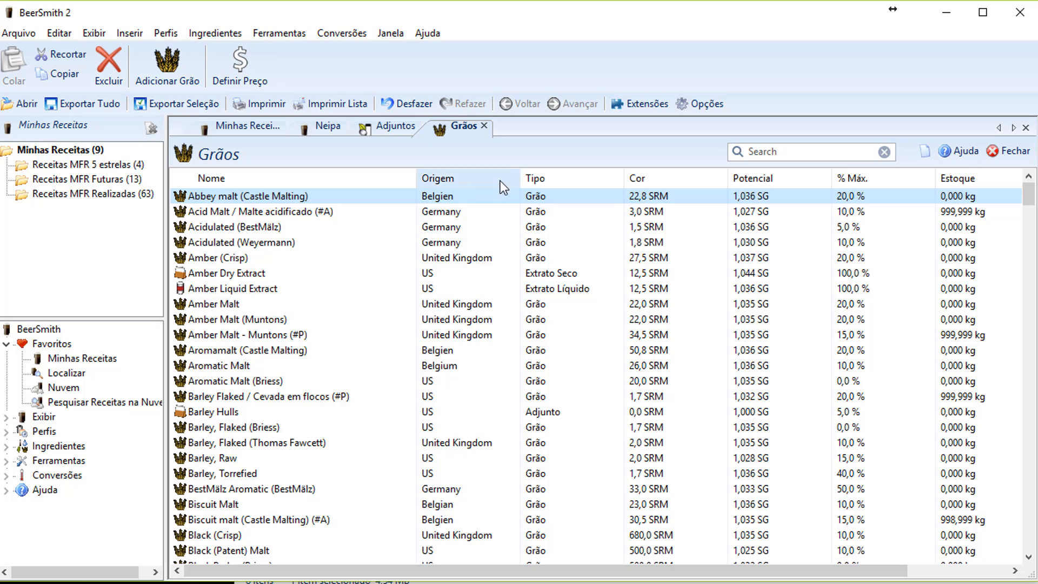
{"action": "left_click", "coordinate": [772, 157]}
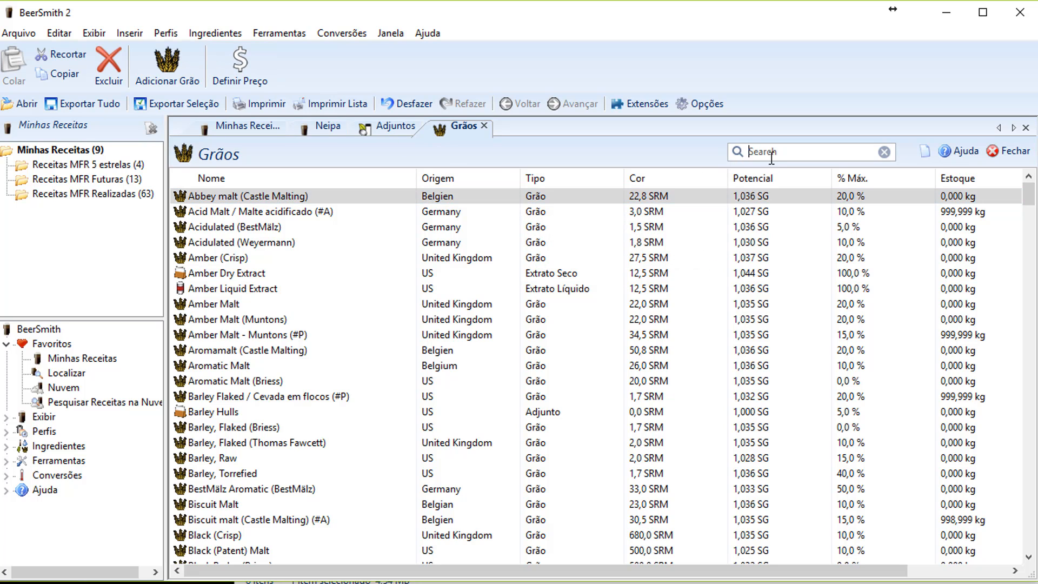
{"action": "type", "text": "fruit"}
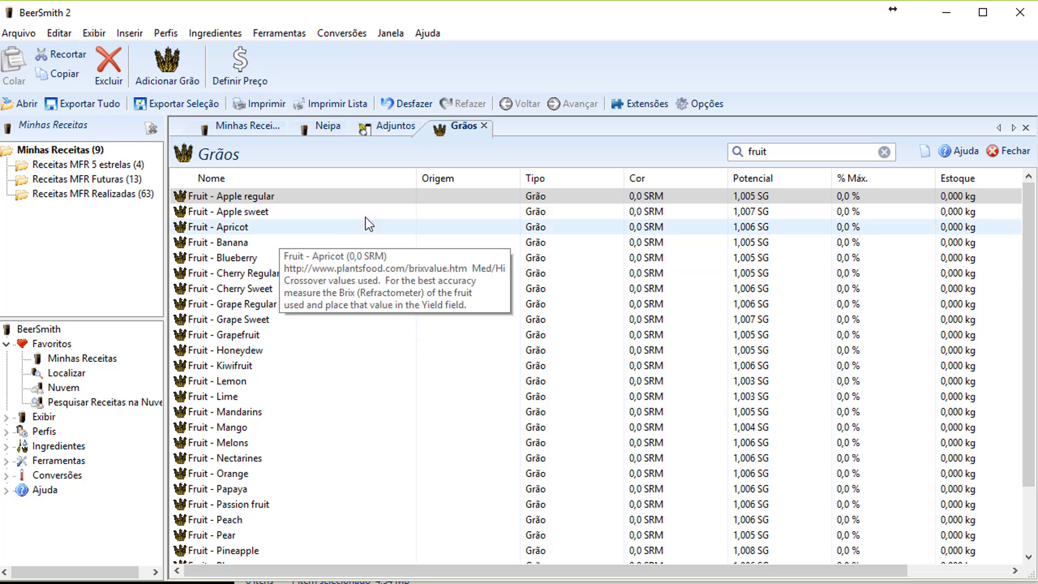
- Narrow the name column in the grain list and sort the fruits by potential to compare their values
{"action": "left_click_drag", "start_coordinate": [385, 182], "coordinate": [322, 185]}
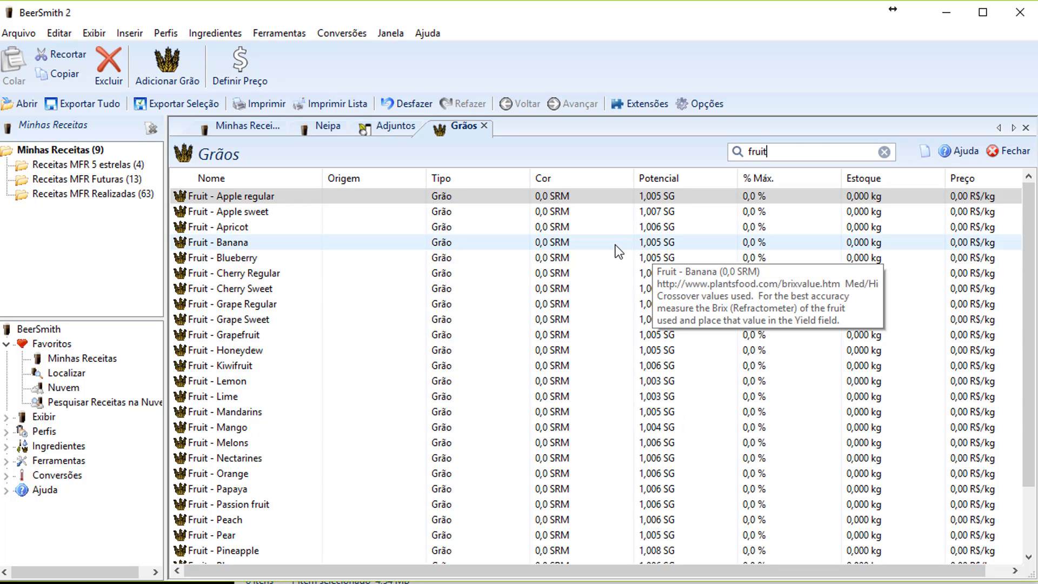
{"action": "scroll", "coordinate": [618, 252], "scroll_direction": "down", "scroll_amount": 2}
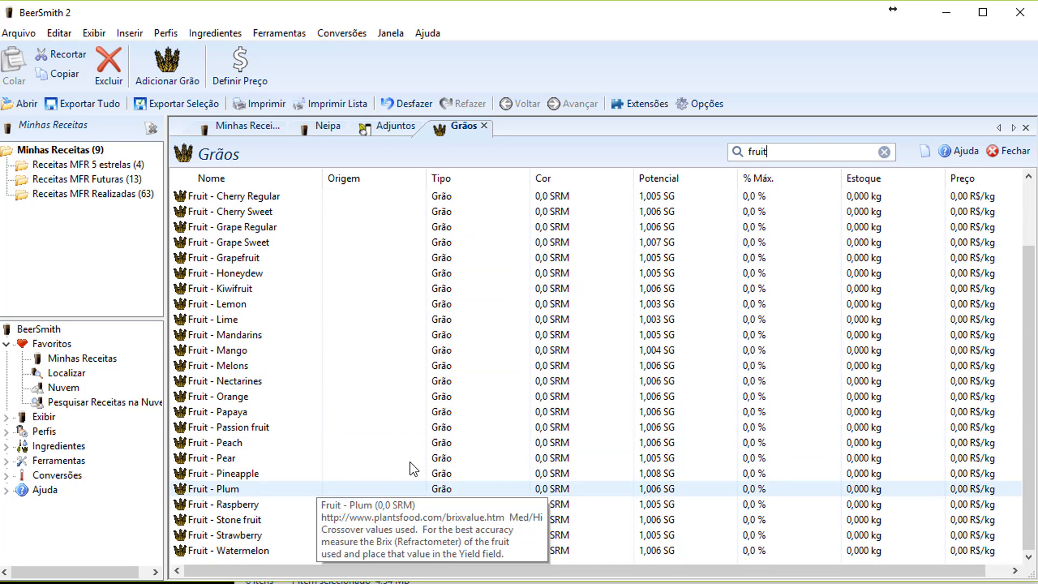
{"action": "scroll", "coordinate": [414, 464], "scroll_direction": "up", "scroll_amount": 2}
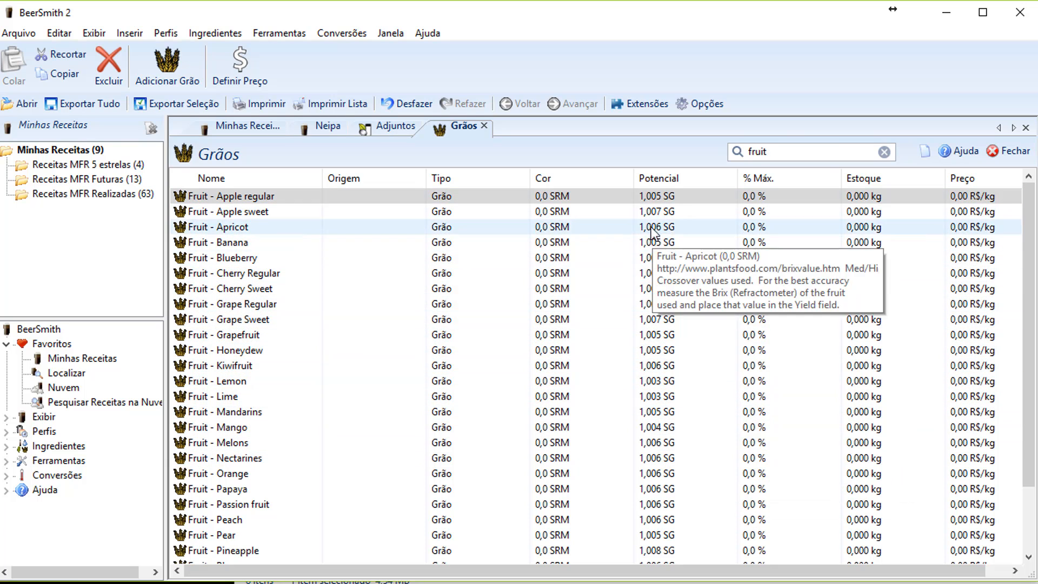
{"action": "left_click", "coordinate": [666, 184]}
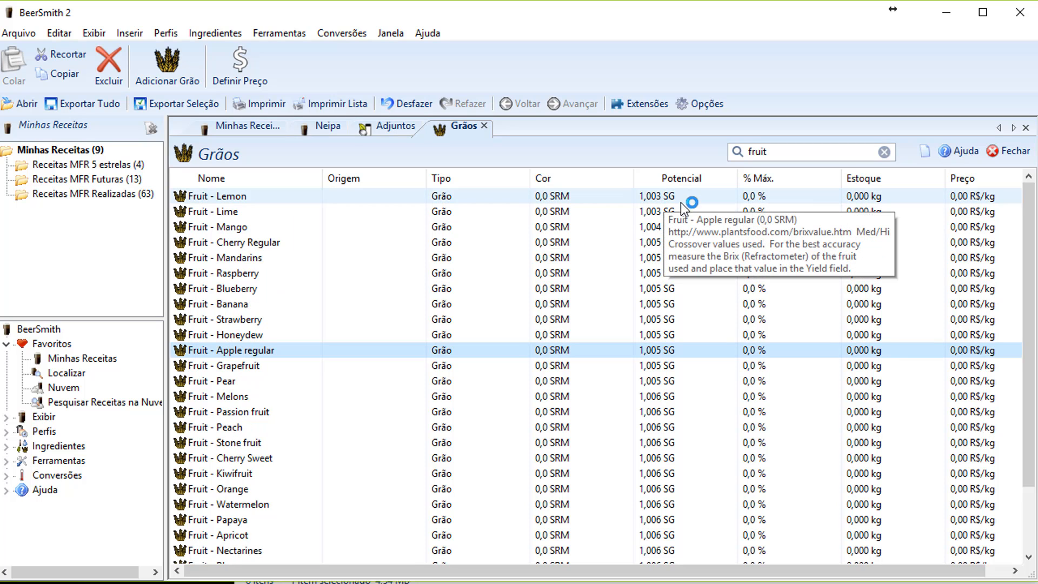
{"action": "scroll", "coordinate": [694, 292], "scroll_direction": "down", "scroll_amount": 2}
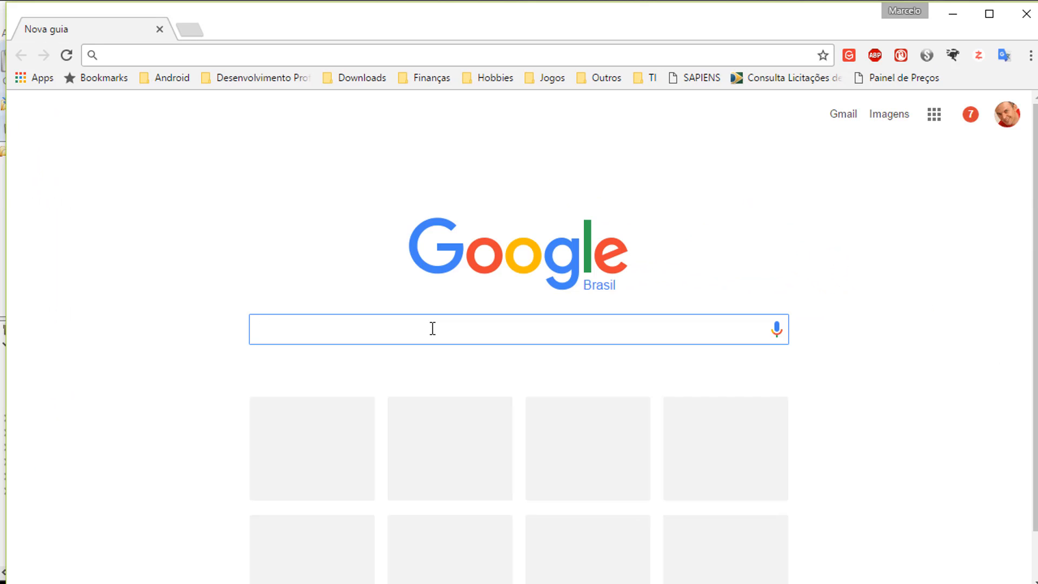
- Search Google in the browser for "beterraba calorias" and highlight the 100g calorie figure for raw beetroot
{"action": "type", "text": "beterraba ca"}
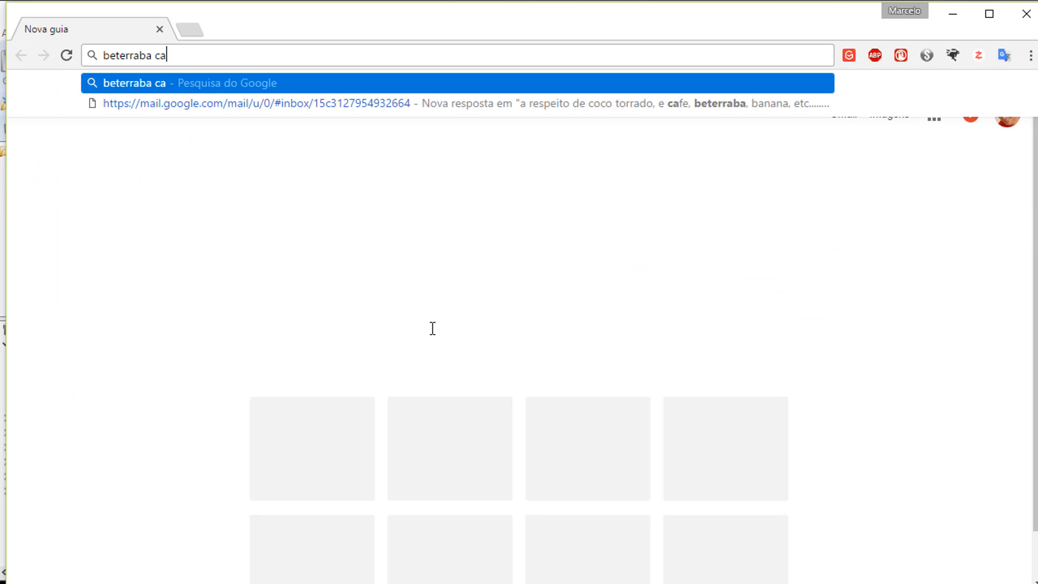
{"action": "type", "text": "lorias"}
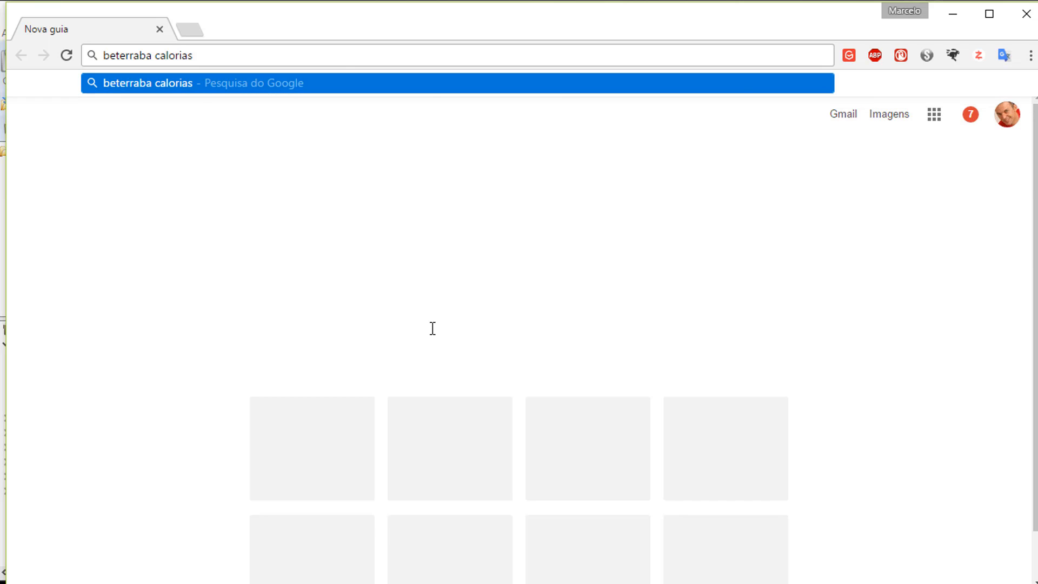
{"action": "key", "text": "Return"}
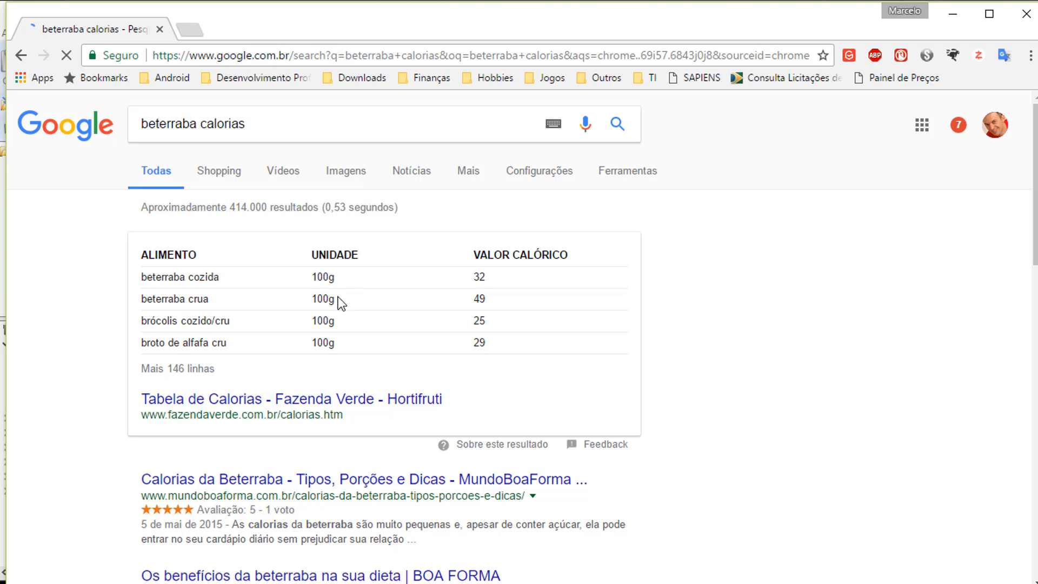
{"action": "left_click_drag", "start_coordinate": [312, 298], "coordinate": [502, 301]}
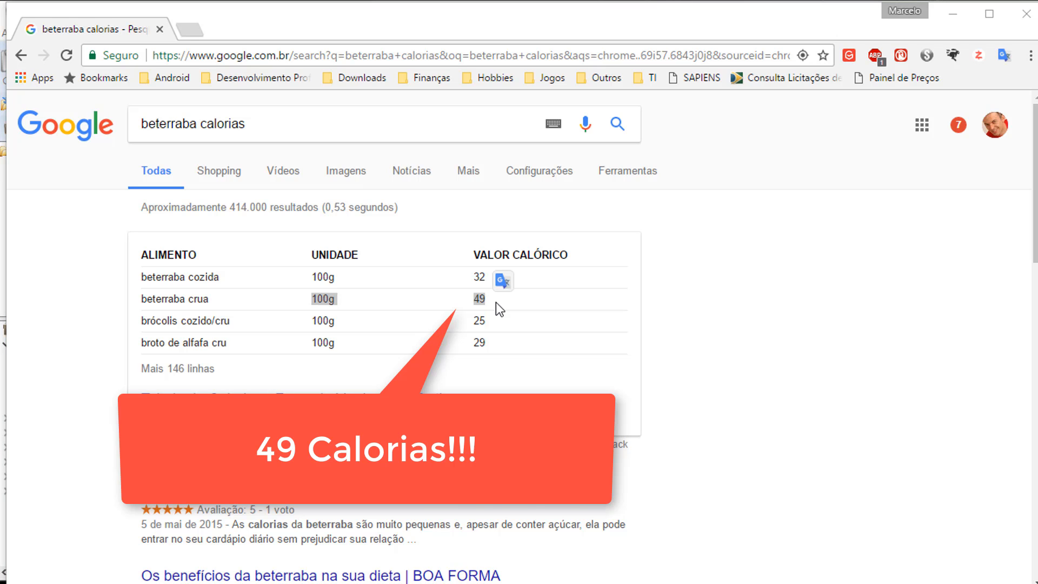
- Switch to Notepad and write the line "Beterrada 100g -> 49 calorias"
{"action": "left_click_drag", "start_coordinate": [470, 273], "coordinate": [348, 353]}
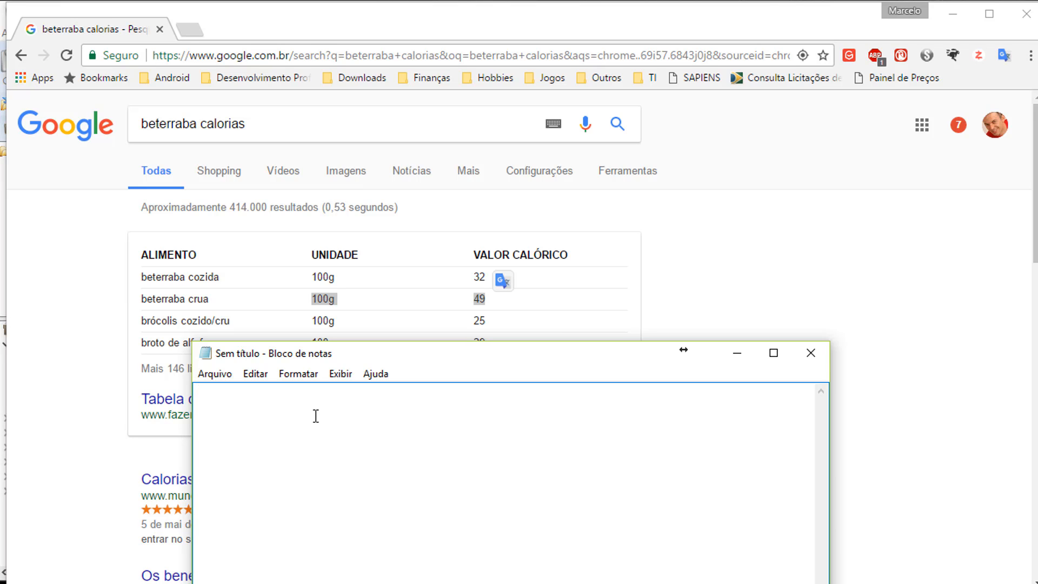
{"action": "type", "text": "Beterrada 100g -"}
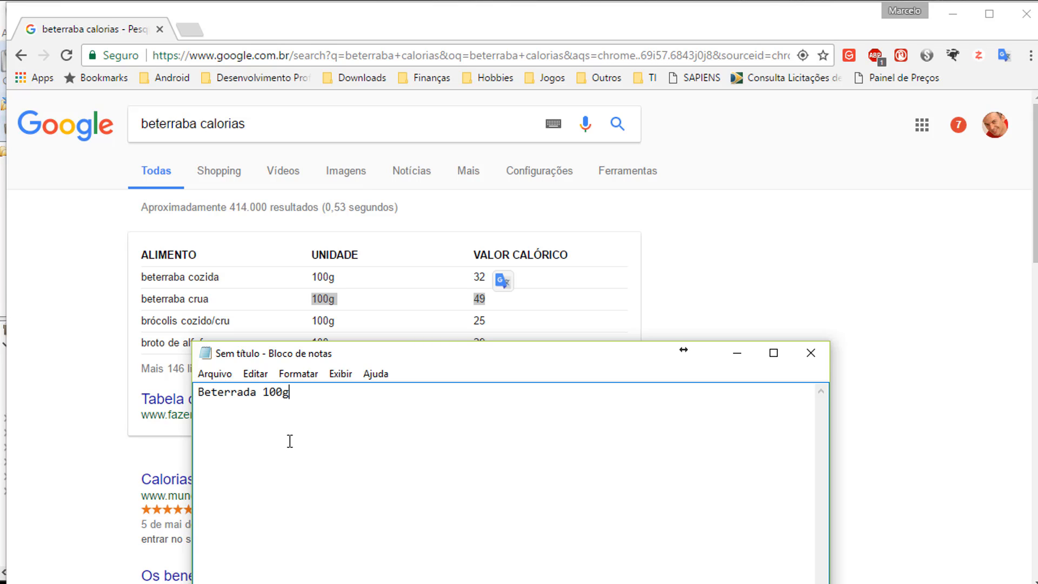
{"action": "type", "text": "> "}
{"action": "type", "text": "49 cal"}
{"action": "type", "text": "orias"}
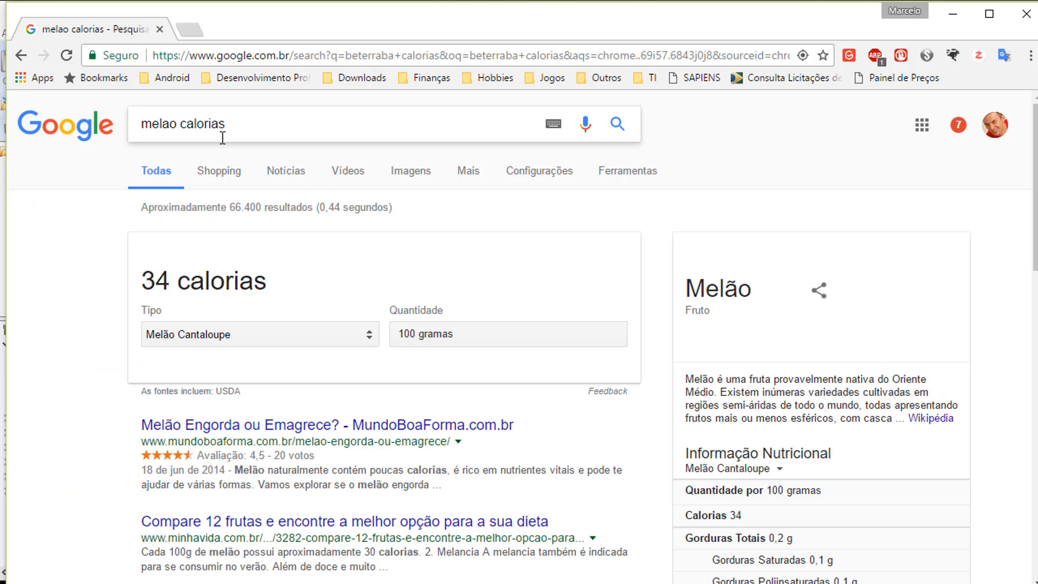
- Check the melon types in the calorie result and add the line "Melão 100g -> 34 calorias" to the Notepad note
{"action": "left_click", "coordinate": [302, 334]}
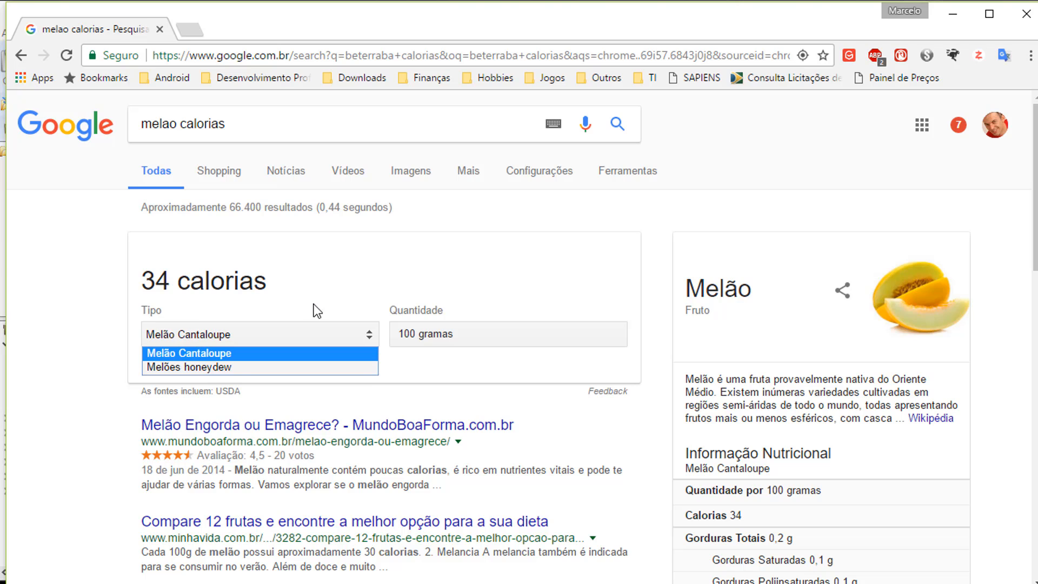
{"action": "key", "text": "alt+Tab"}
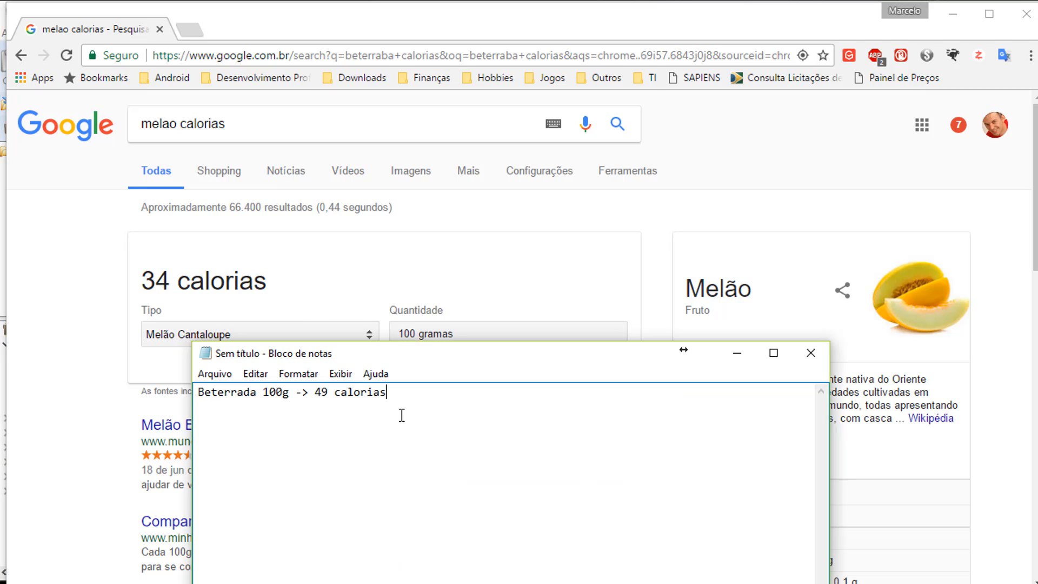
{"action": "key", "text": "Return"}
{"action": "type", "text": "Melão     100g -> 34 ca"}
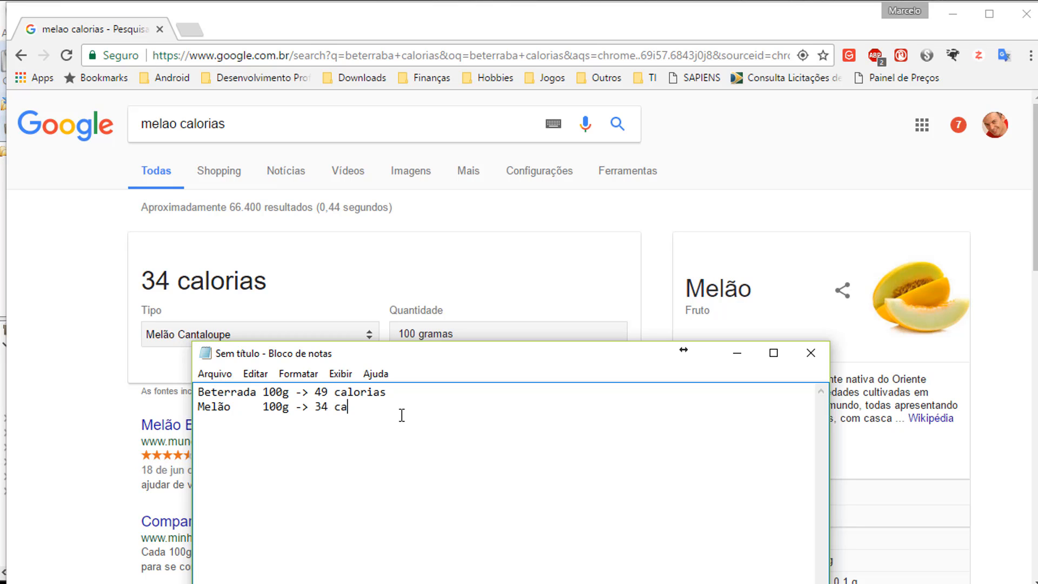
{"action": "type", "text": "lorias"}
- Look up the potential of Fruit - Melons in the BeerSmith grain list and note it in Notepad as "SG MElão 1006"
{"action": "type", "text": "SG "}
{"action": "type", "text": "Melão"}
{"action": "key", "text": "alt+Tab"}
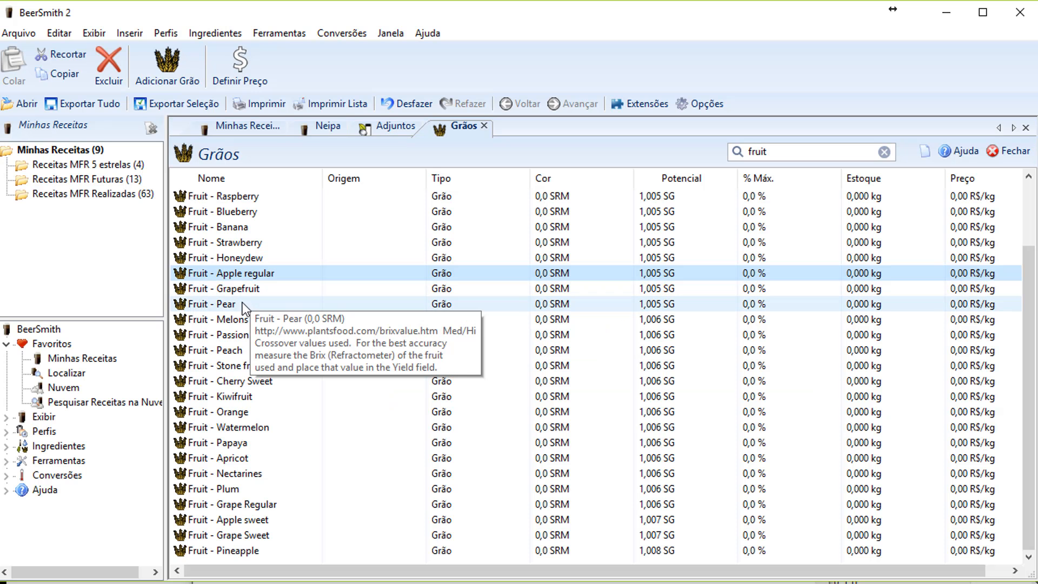
{"action": "key", "text": "alt+Tab"}
{"action": "type", "text": "1006"}
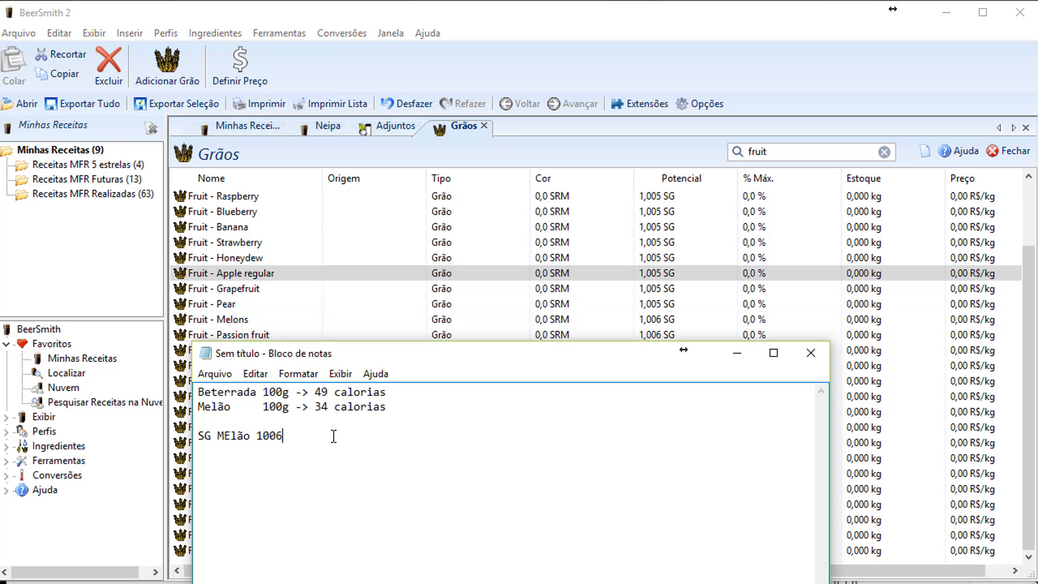
- Below the melon gravity, write the proportion "6 -> 34" and "x -> 49", followed by a line starting "x ="
{"action": "key", "text": "Left"}
{"action": "key", "text": "Left"}
{"action": "key", "text": "Left"}
{"action": "key", "text": "shift+End"}
{"action": "left_click", "coordinate": [322, 406]}
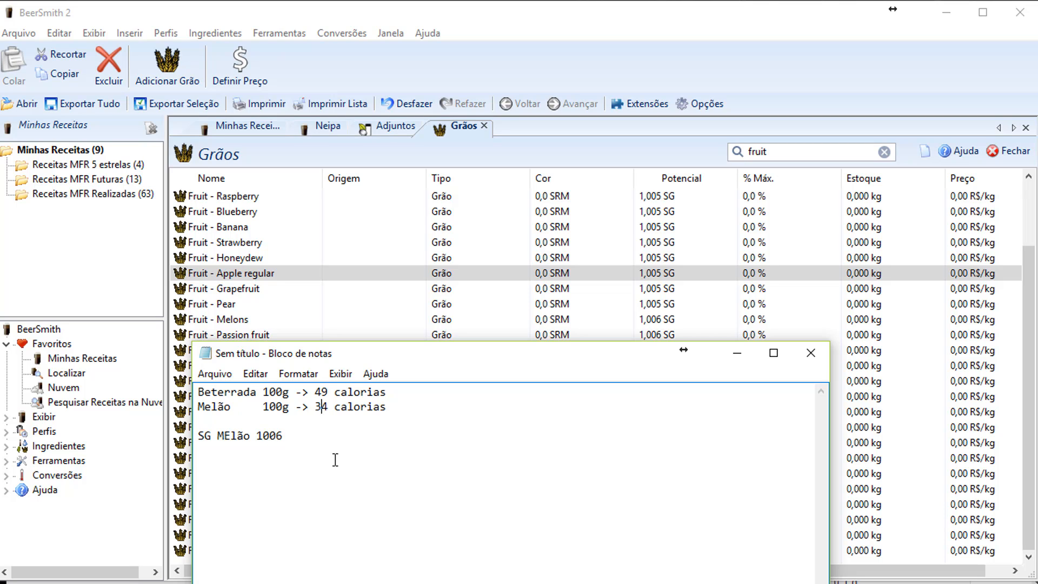
{"action": "left_click", "coordinate": [304, 438]}
{"action": "key", "text": "Return"}
{"action": "key", "text": "Return"}
{"action": "type", "text": "6"}
{"action": "type", "text": " -"}
{"action": "type", "text": "> 34 "}
{"action": "type", "text": "x ->"}
{"action": "type", "text": " 49"}
{"action": "key", "text": "Return"}
{"action": "type", "text": "x ="}
- Open the Windows Calculator and compute 49 × 6 ÷ 34
{"action": "key", "text": "super"}
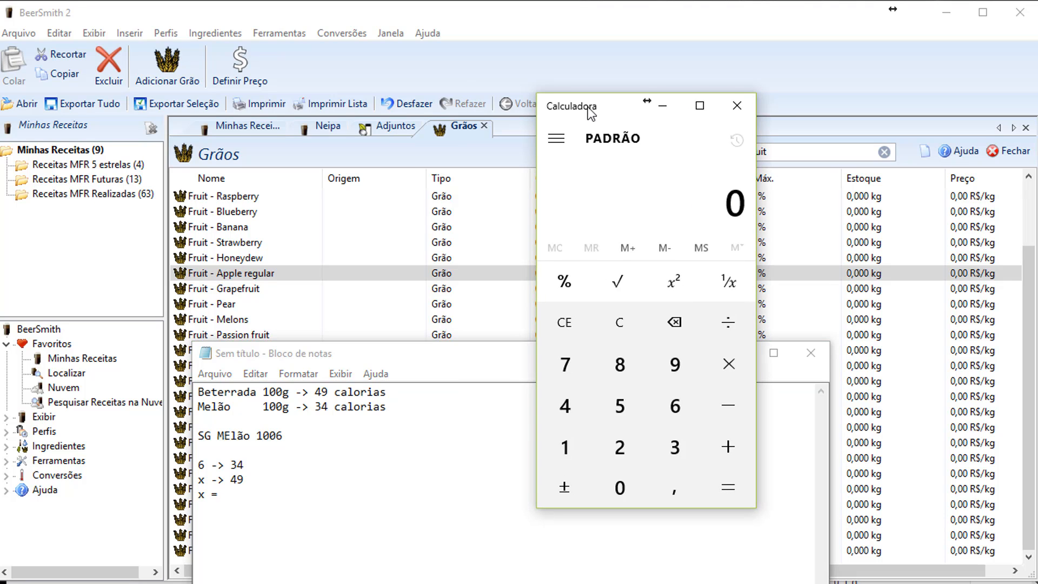
{"action": "type", "text": "49"}
{"action": "type", "text": "*6"}
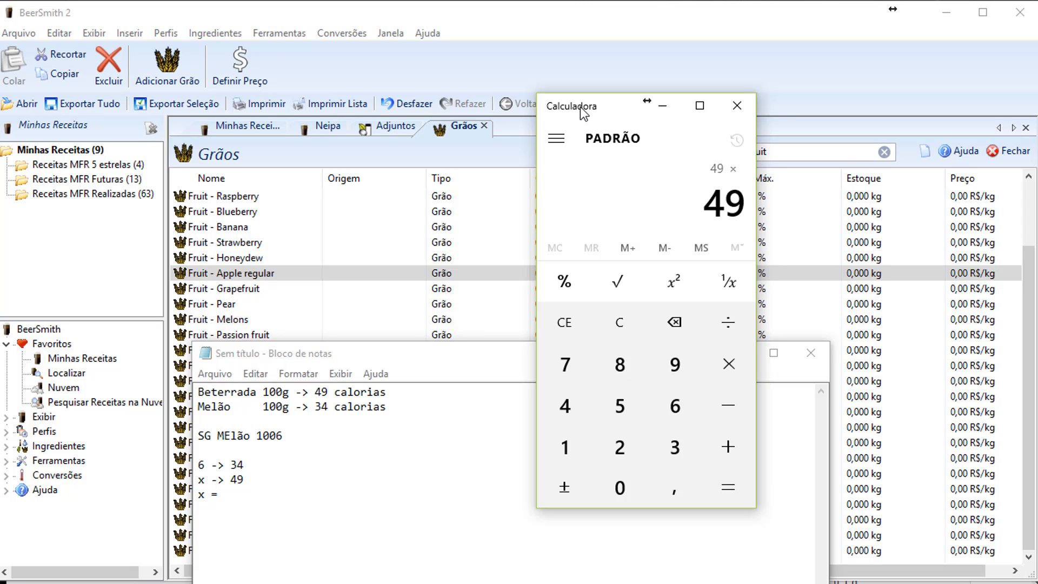
{"action": "type", "text": "/34"}
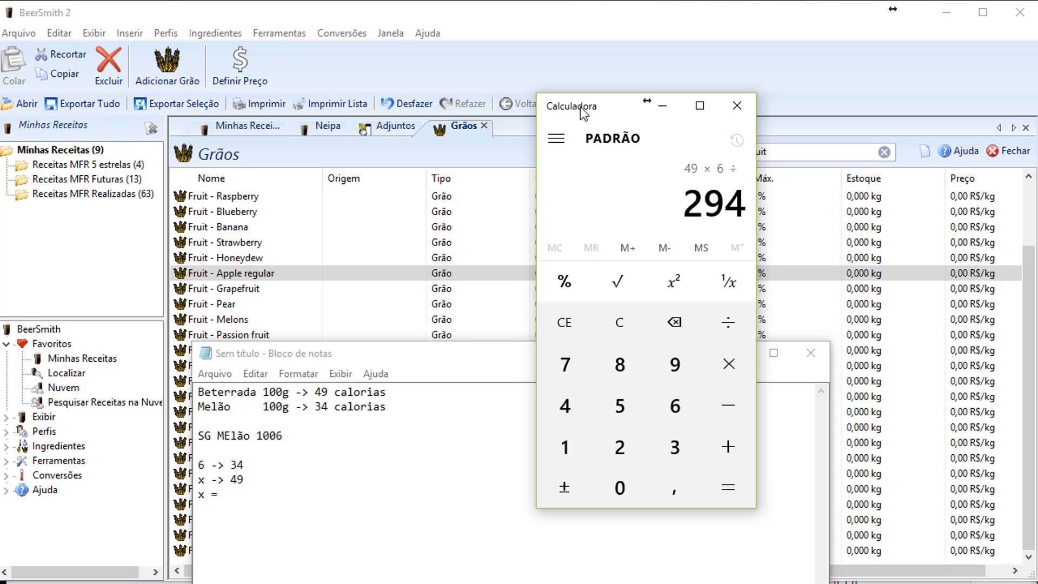
{"action": "key", "text": "Return"}
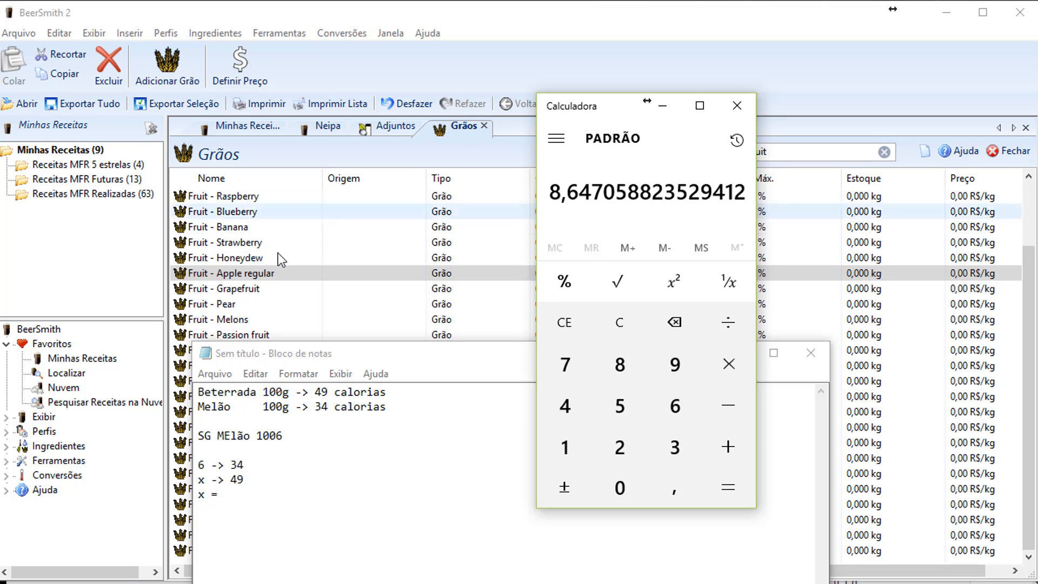
- Complete the note's last line as "x = 8 -> 1008", and minimize Notepad and the Calculator
{"action": "left_click", "coordinate": [253, 494]}
{"action": "type", "text": "8"}
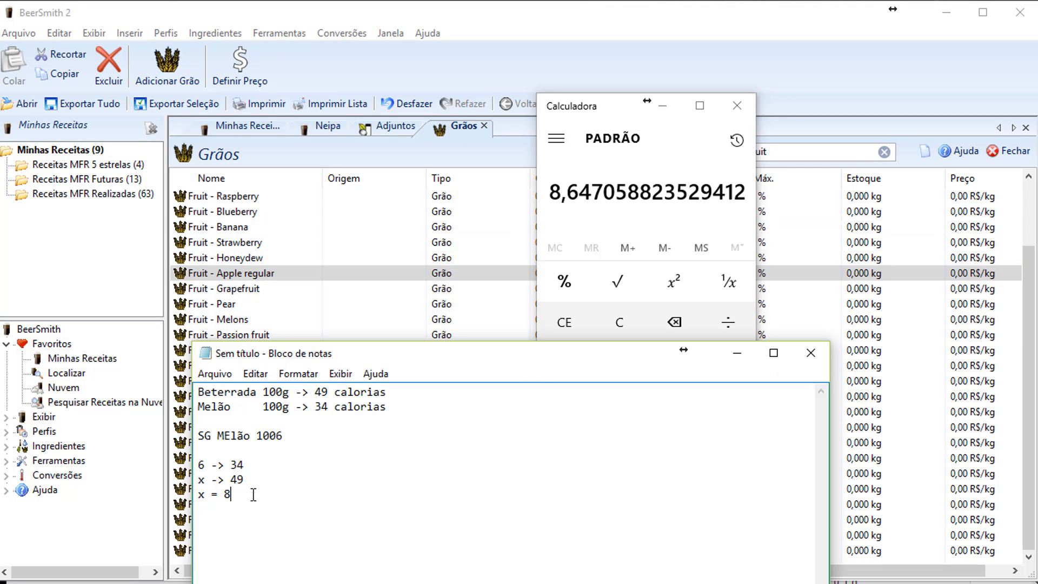
{"action": "type", "text": " -> 1008"}
{"action": "left_click", "coordinate": [739, 356]}
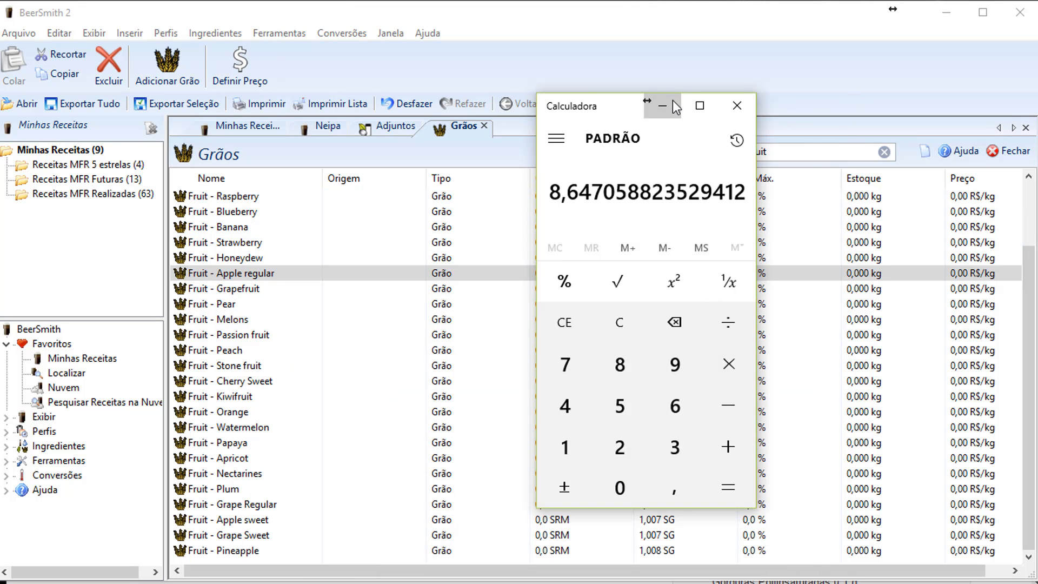
{"action": "left_click", "coordinate": [672, 101]}
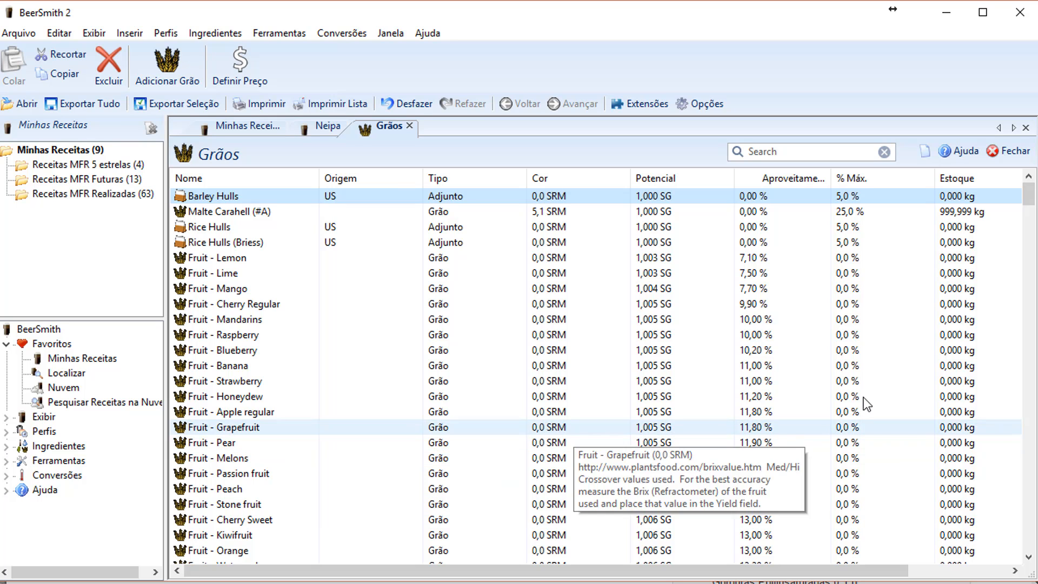
- Duplicate the Fruit - Papaya entry in the grain list and rename the copy as Beterraba
{"action": "left_click_drag", "start_coordinate": [1027, 199], "coordinate": [1027, 213]}
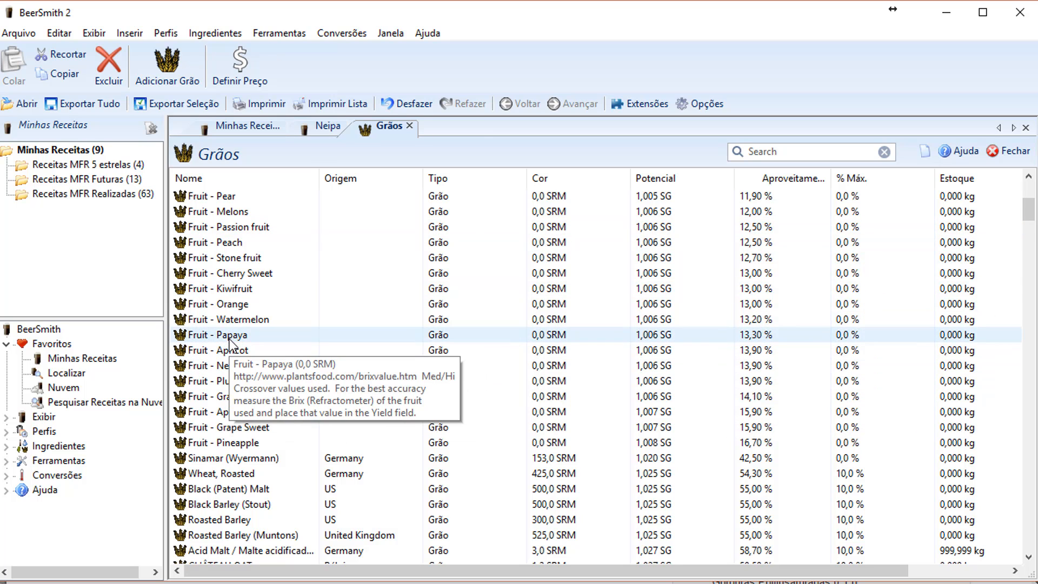
{"action": "left_click", "coordinate": [211, 335]}
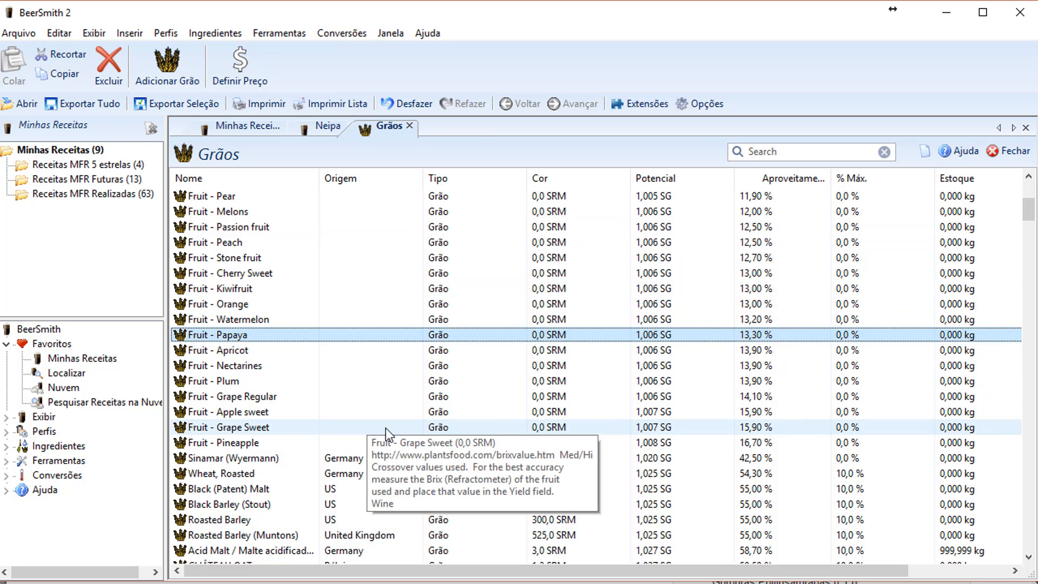
{"action": "key", "text": "ctrl+c"}
{"action": "key", "text": "ctrl+v"}
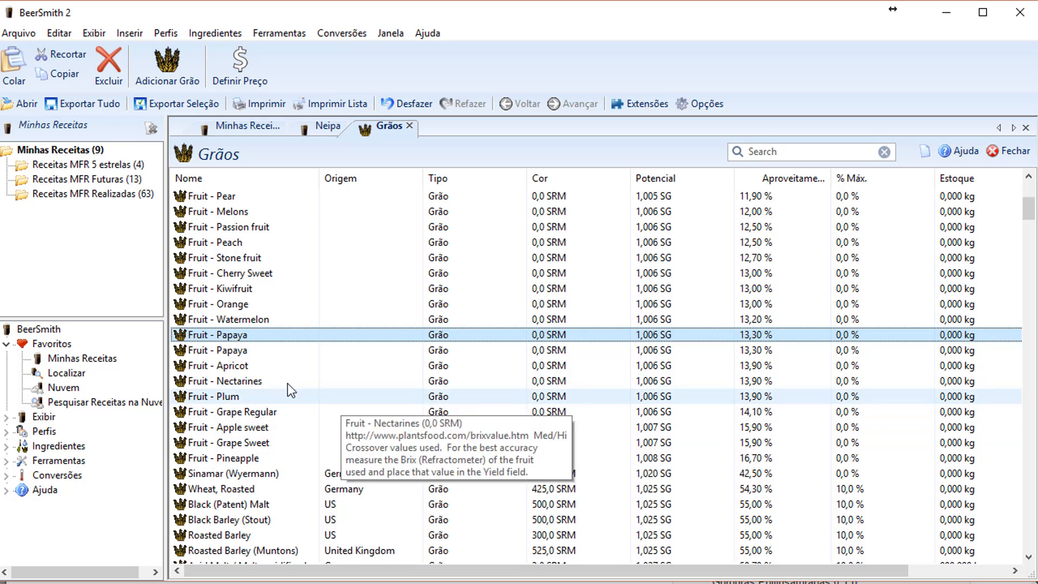
{"action": "double_click", "coordinate": [231, 352]}
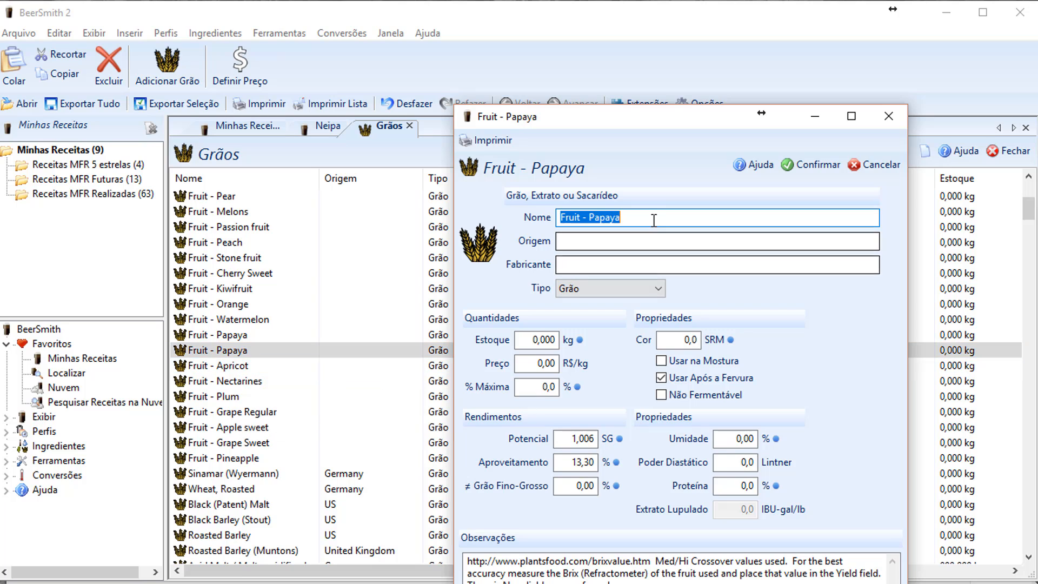
{"action": "type", "text": "Bete"}
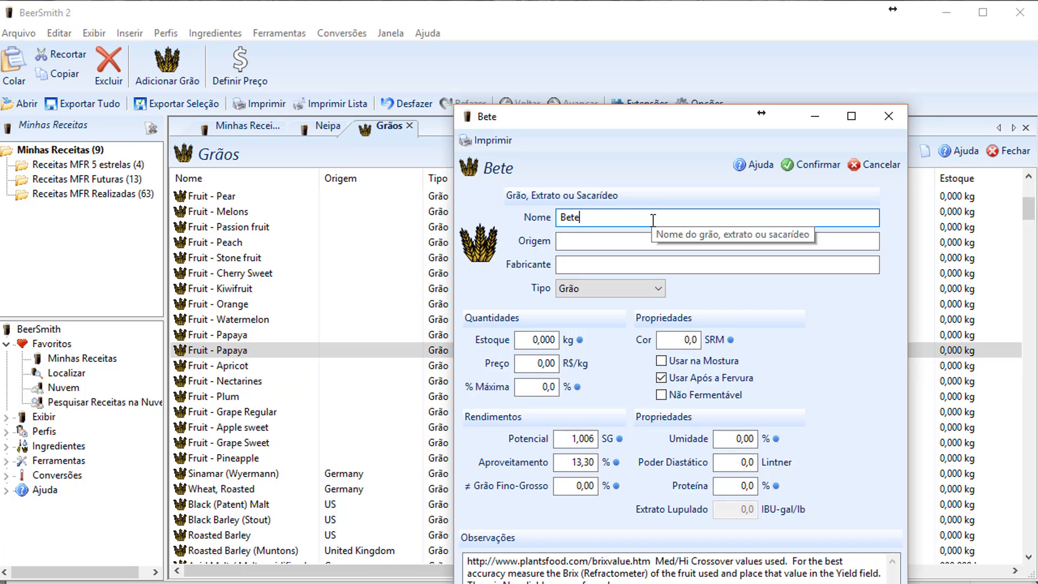
{"action": "type", "text": "rraba"}
- Set Beterraba's potential to 1,008 SG and its color to 20 SRM, and save the ingredient
{"action": "left_click_drag", "start_coordinate": [590, 440], "coordinate": [609, 441]}
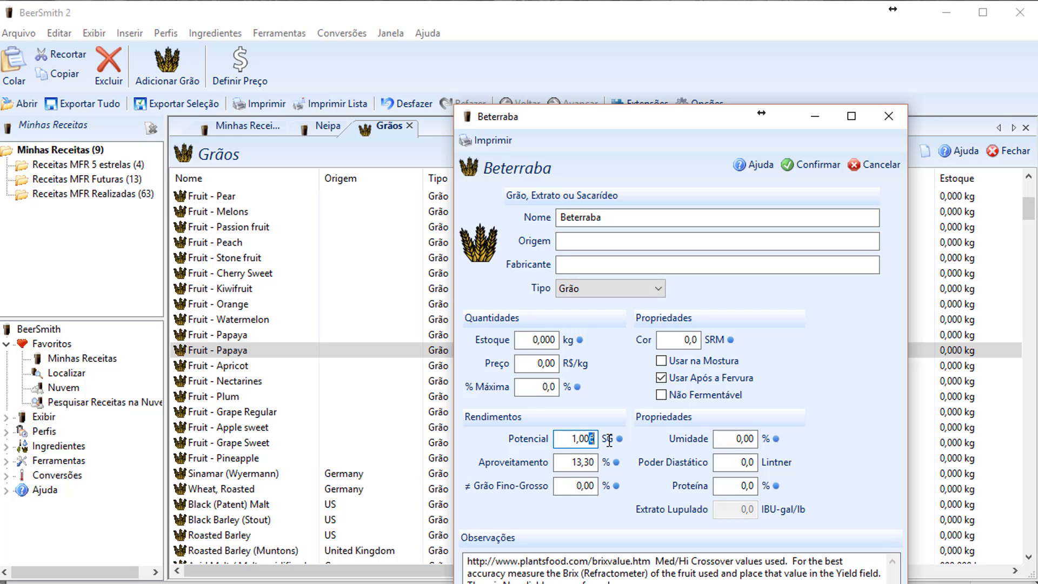
{"action": "type", "text": "8"}
{"action": "left_click", "coordinate": [592, 465]}
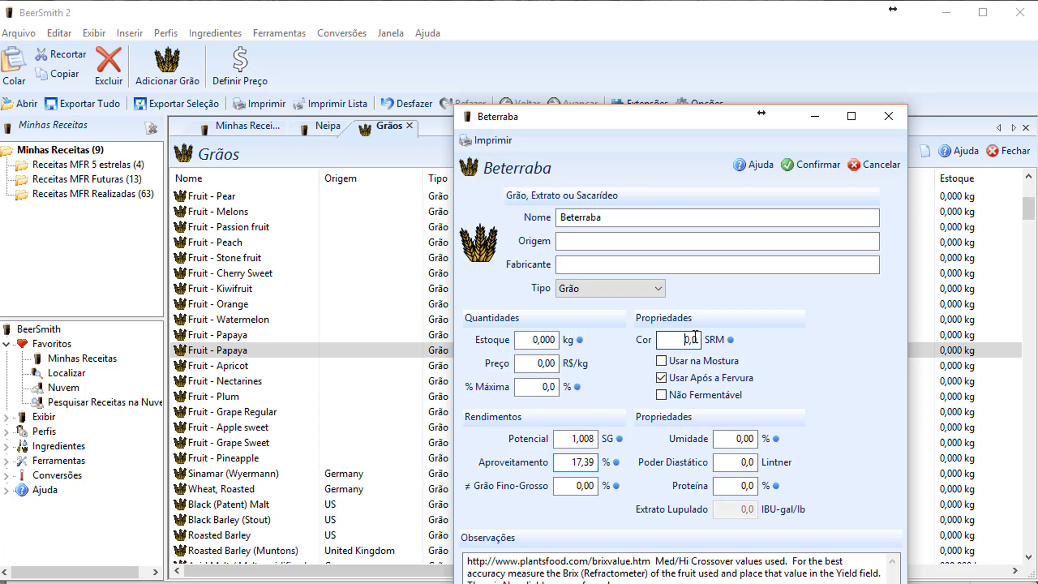
{"action": "left_click", "coordinate": [678, 339]}
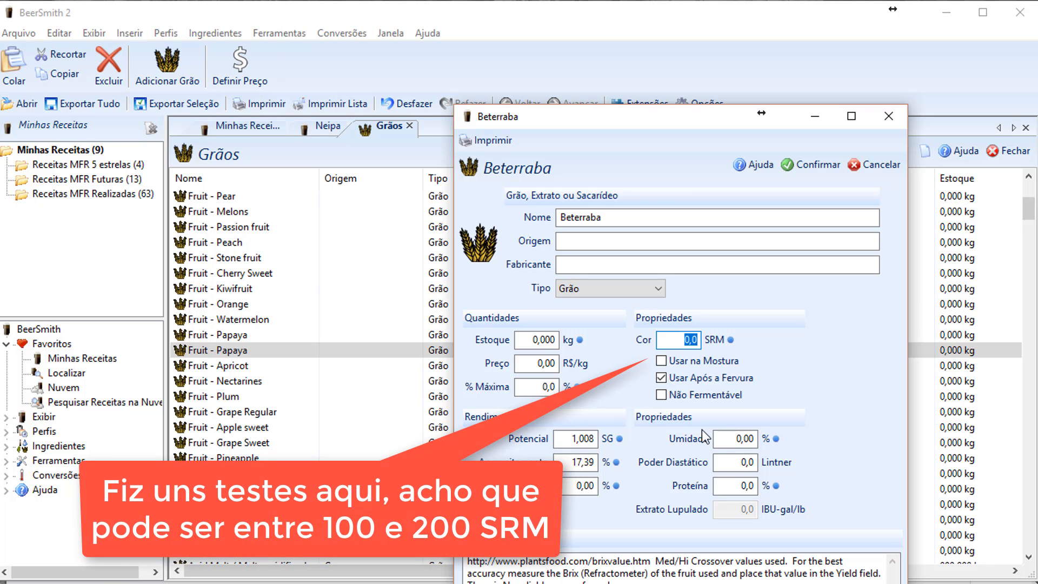
{"action": "type", "text": "20"}
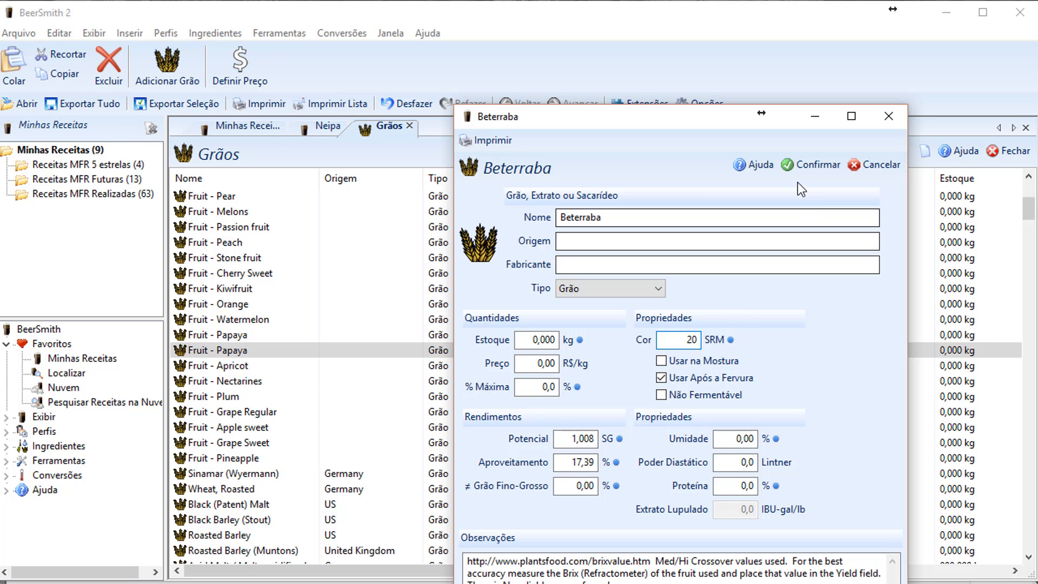
{"action": "left_click", "coordinate": [800, 166]}
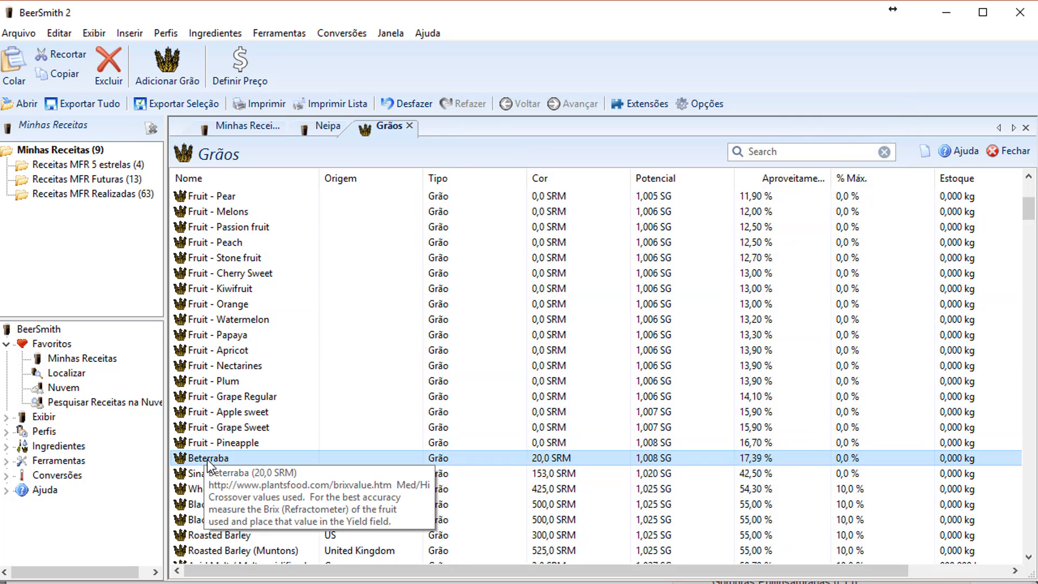
- Add 0,100 kg of the 20,0 SRM Beterraba to the Neipa recipe
{"action": "left_click", "coordinate": [325, 127]}
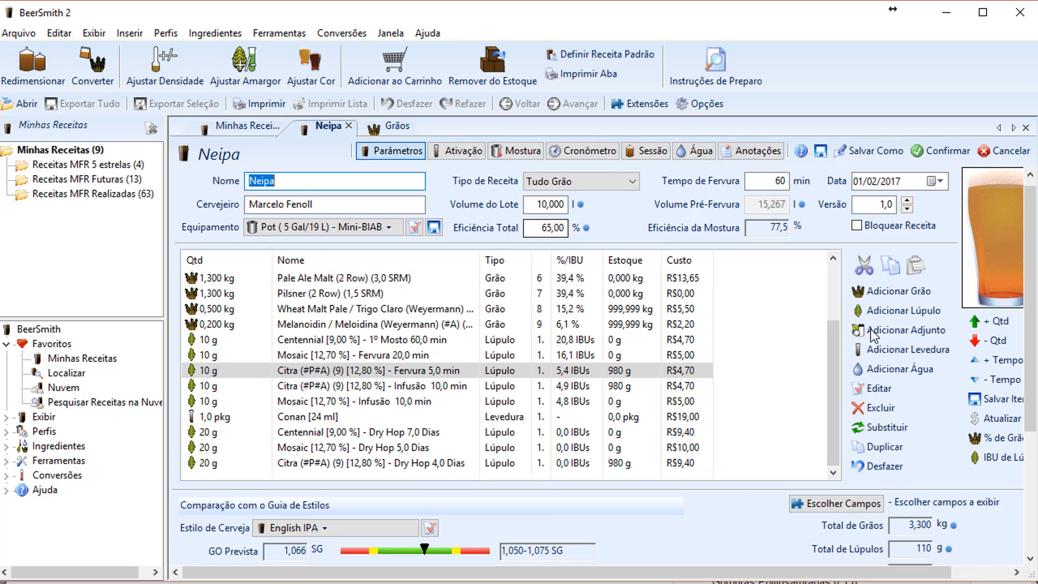
{"action": "scroll", "coordinate": [1031, 319], "scroll_direction": "down", "scroll_amount": 2}
{"action": "left_click_drag", "start_coordinate": [1031, 319], "coordinate": [1024, 294]}
{"action": "left_click", "coordinate": [898, 259]}
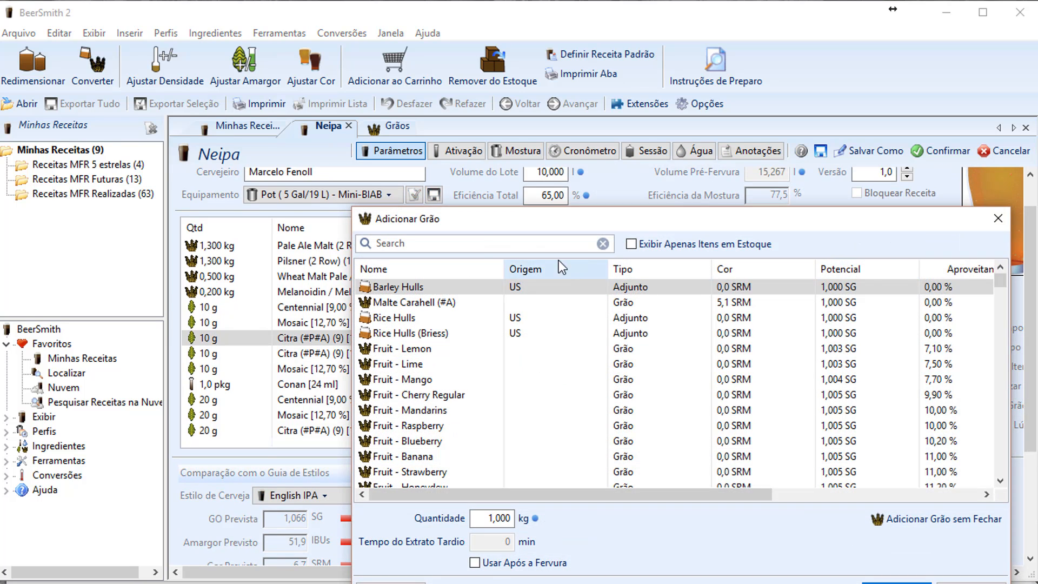
{"action": "type", "text": "bet"}
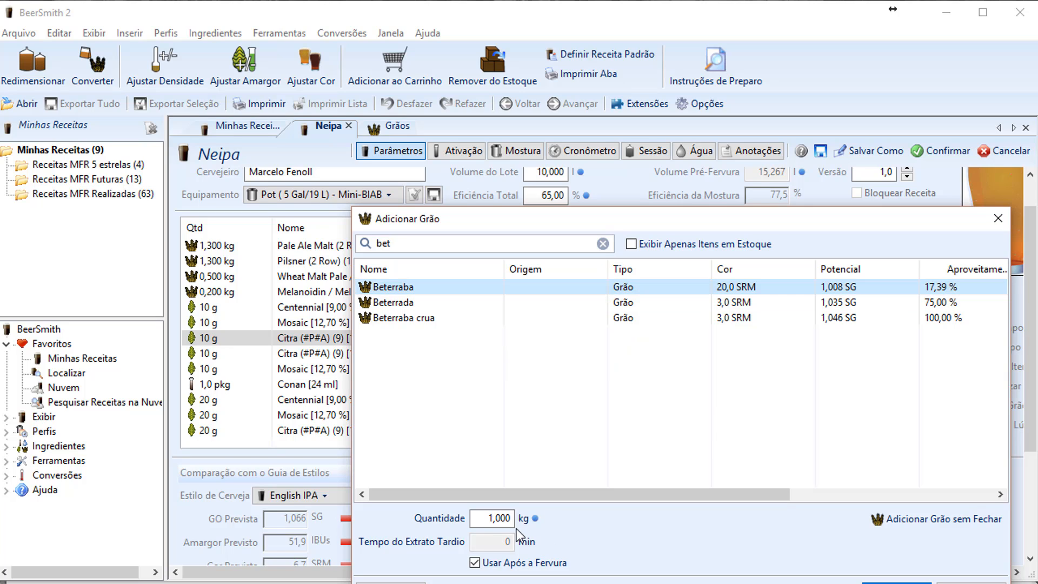
{"action": "left_click", "coordinate": [493, 521]}
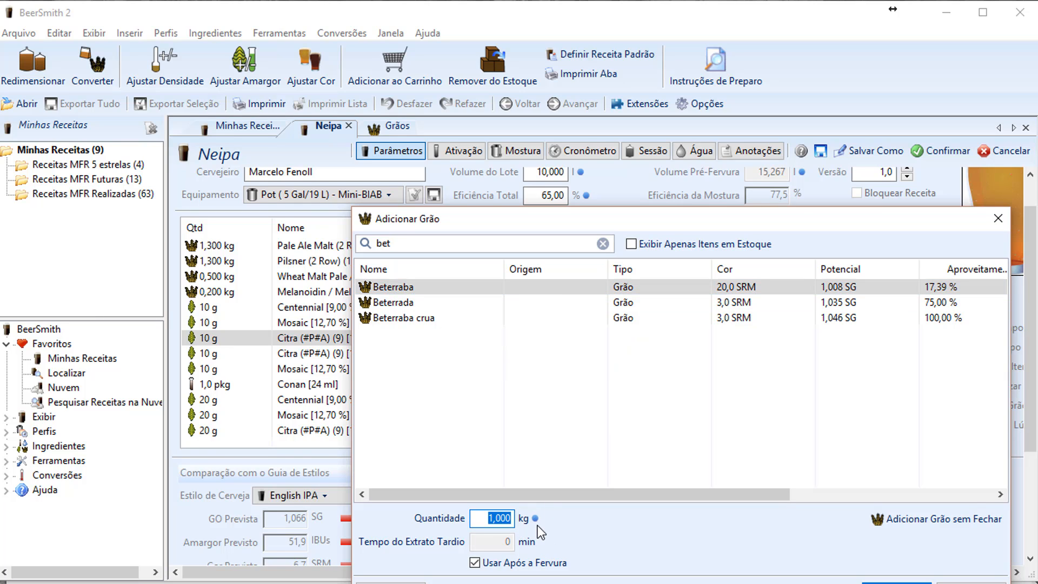
{"action": "type", "text": "0.1"}
{"action": "key", "text": "Return"}
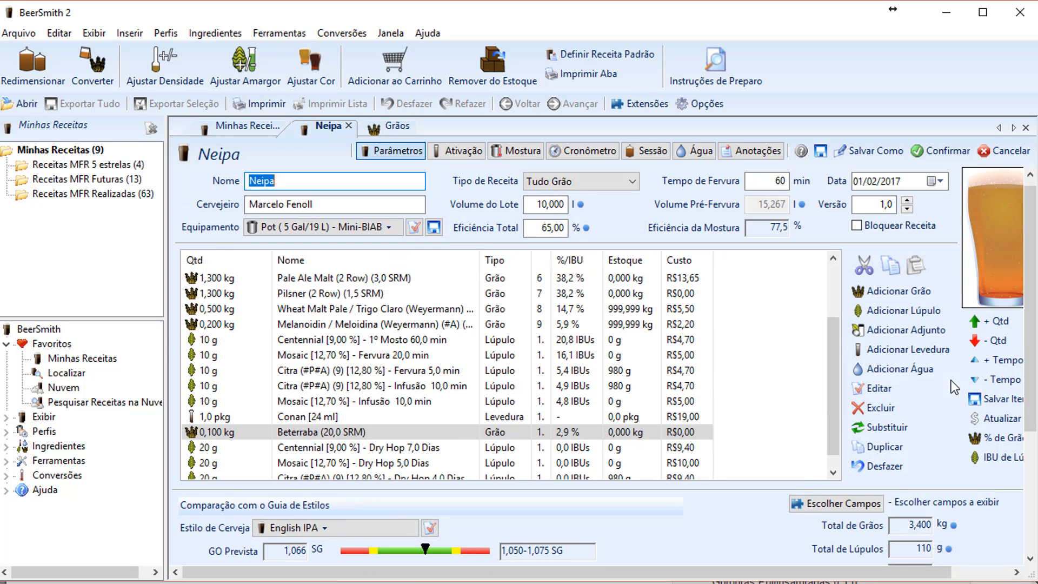
- Check the Neipa recipe's predicted color against the style guide and remove Beterraba from the ingredients
{"action": "scroll", "coordinate": [1033, 307], "scroll_direction": "down", "scroll_amount": 3}
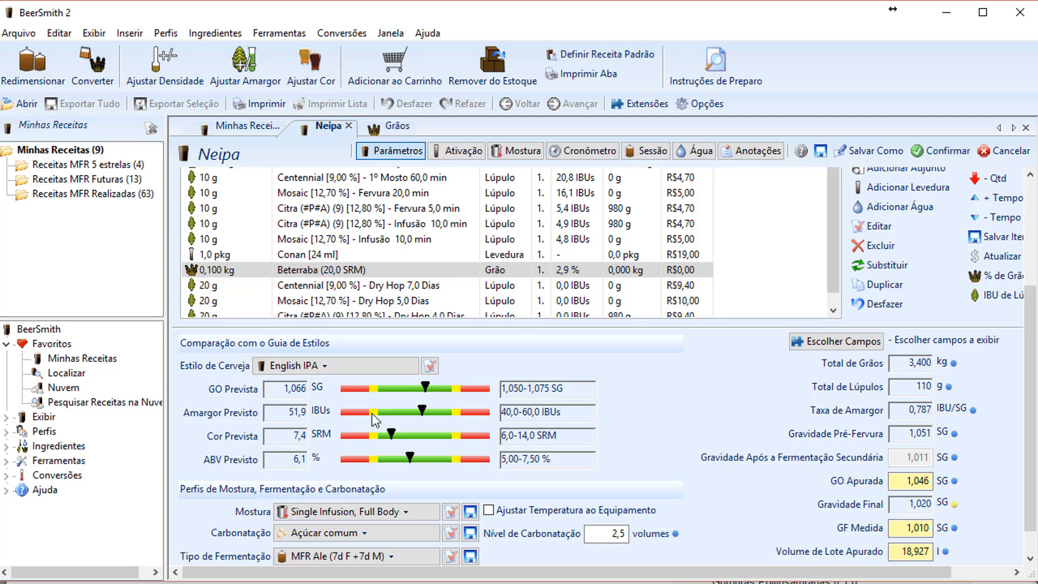
{"action": "left_click", "coordinate": [876, 244]}
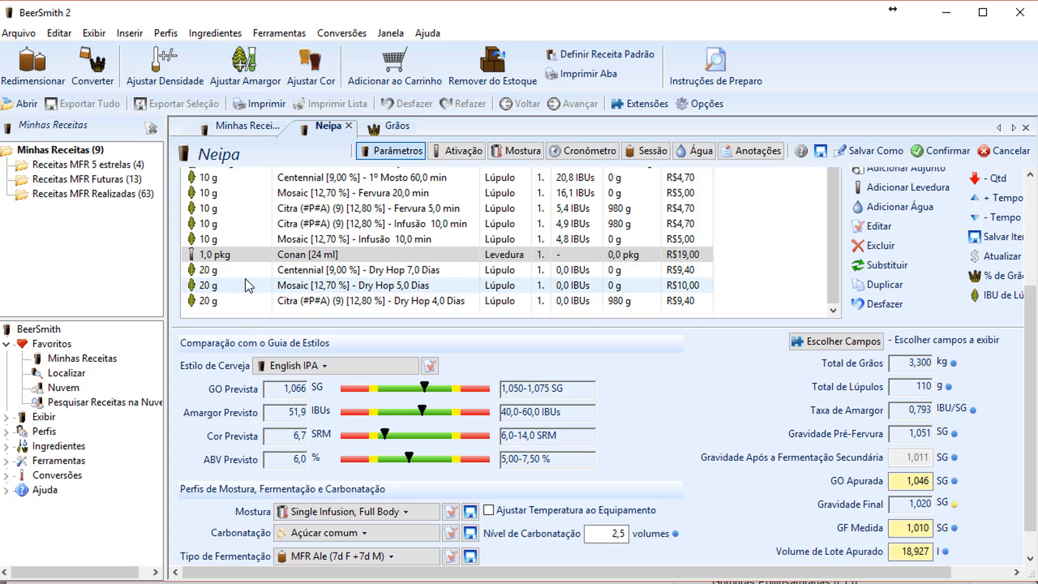